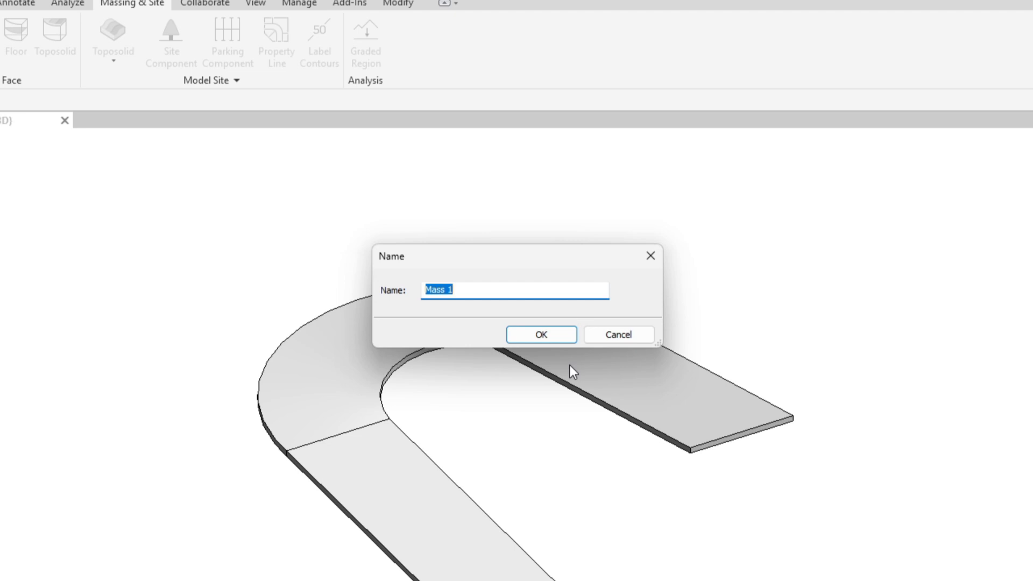
Name the new in-place mass Parapeito and start editing it
{"action": "type", "text": "Parapeito"}
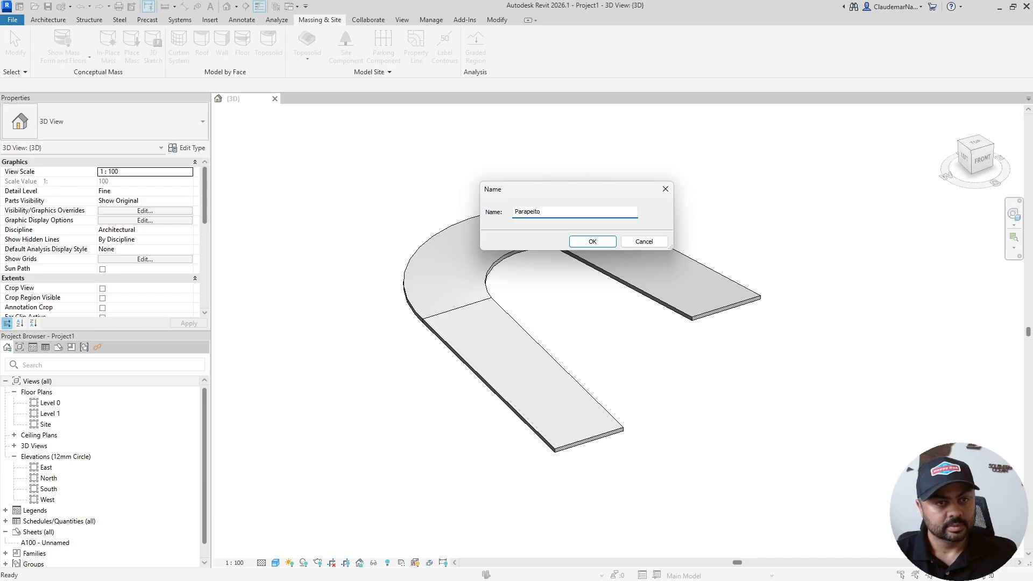
{"action": "left_click", "coordinate": [592, 242]}
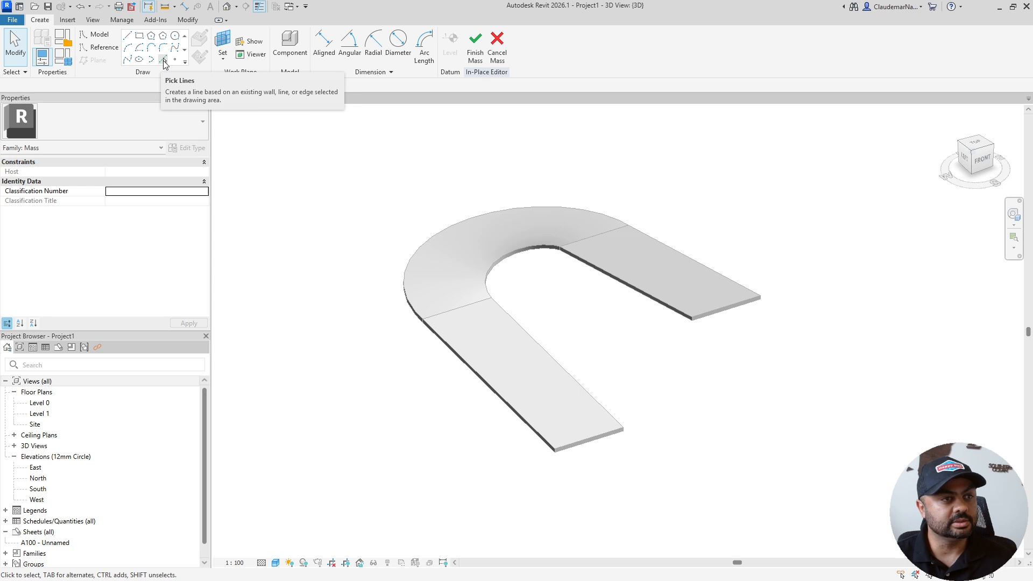
Trace the U-shaped ramp's outer straight and curved edges as model lines on Level 0 with Pick Lines
{"action": "left_click", "coordinate": [163, 60]}
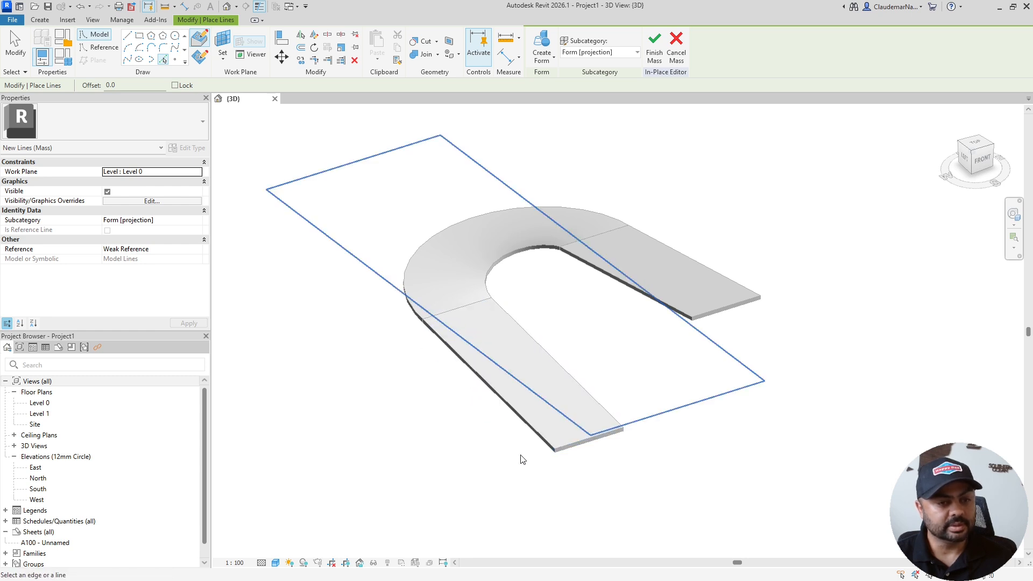
{"action": "left_click", "coordinate": [506, 412]}
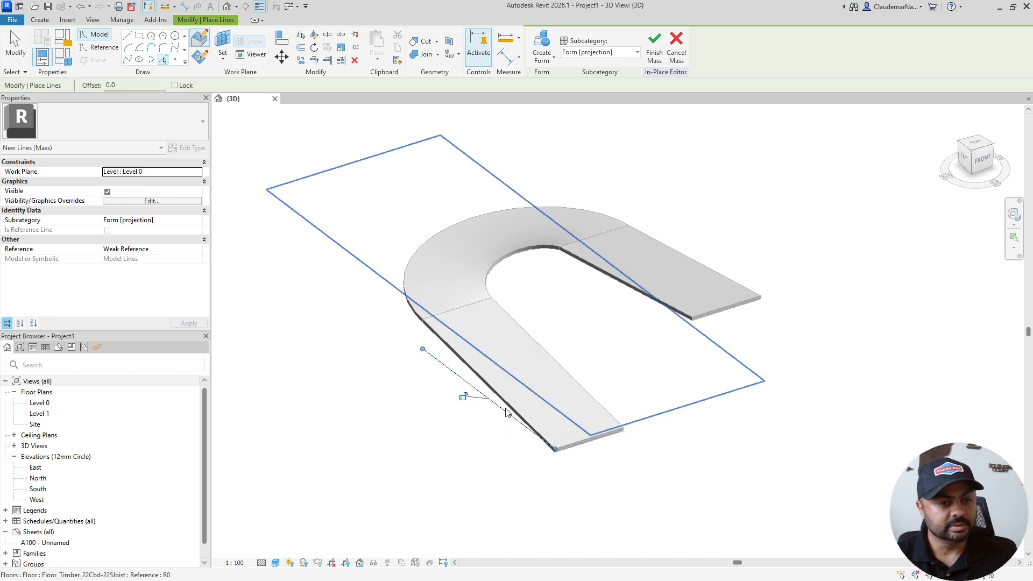
{"action": "left_click", "coordinate": [407, 314]}
{"action": "middle_click_drag", "start_coordinate": [735, 300], "coordinate": [535, 333], "text": "shift"}
{"action": "scroll", "coordinate": [536, 334], "scroll_direction": "up", "scroll_amount": 1}
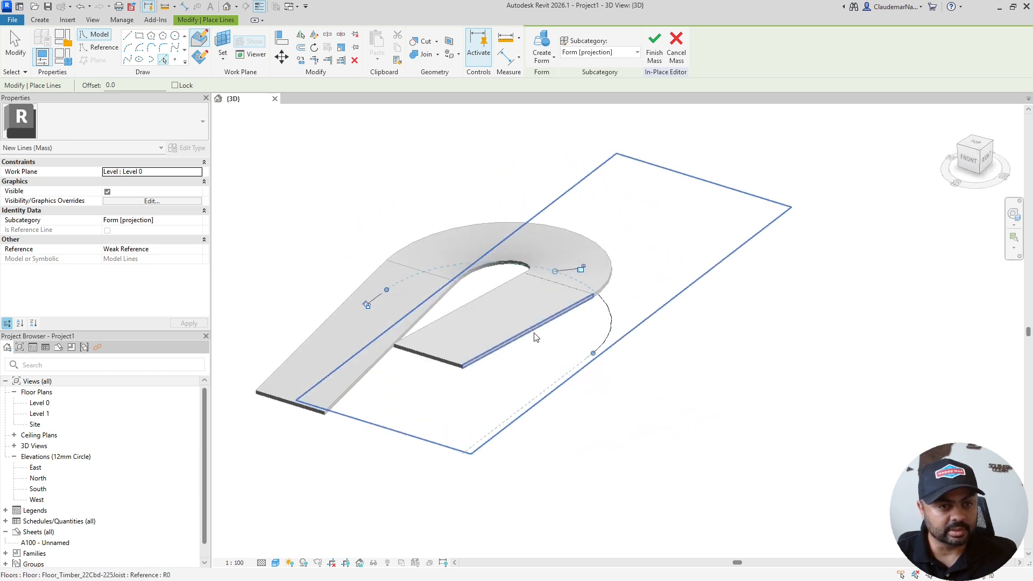
Trace the ramp's inner curve and the inner straight edges of both arms as model lines on Level 0
{"action": "middle_click_drag", "start_coordinate": [491, 412], "coordinate": [549, 425], "text": "shift"}
{"action": "left_click", "coordinate": [541, 391]}
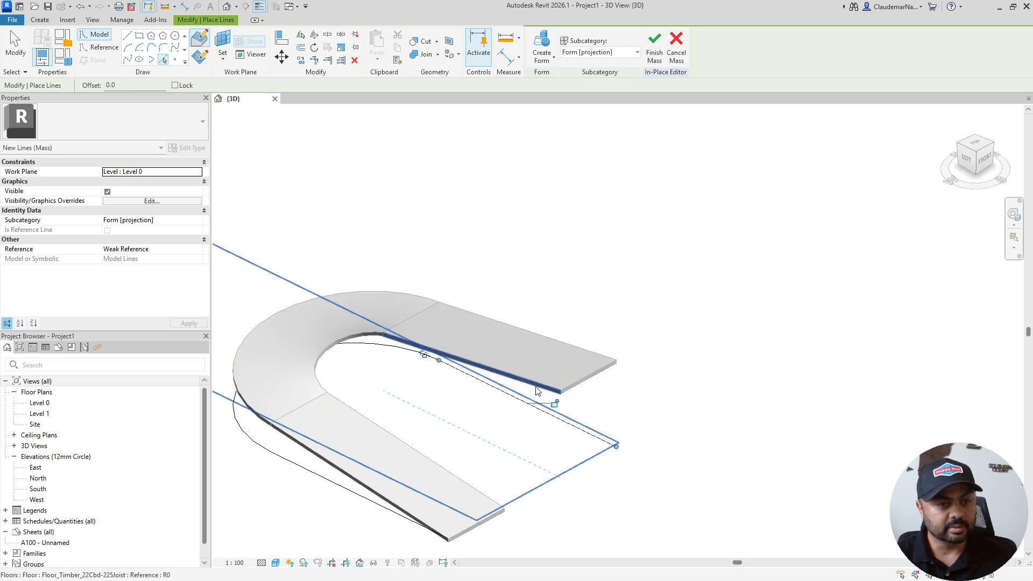
{"action": "left_click", "coordinate": [331, 357]}
{"action": "middle_click_drag", "start_coordinate": [397, 408], "coordinate": [245, 477], "text": "shift"}
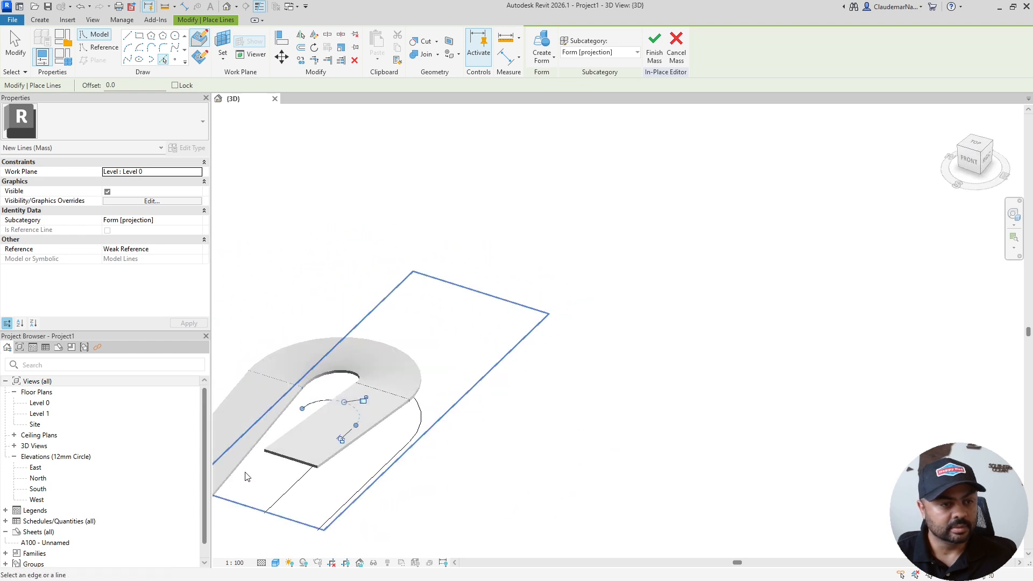
{"action": "scroll", "coordinate": [249, 455], "scroll_direction": "up", "scroll_amount": 5}
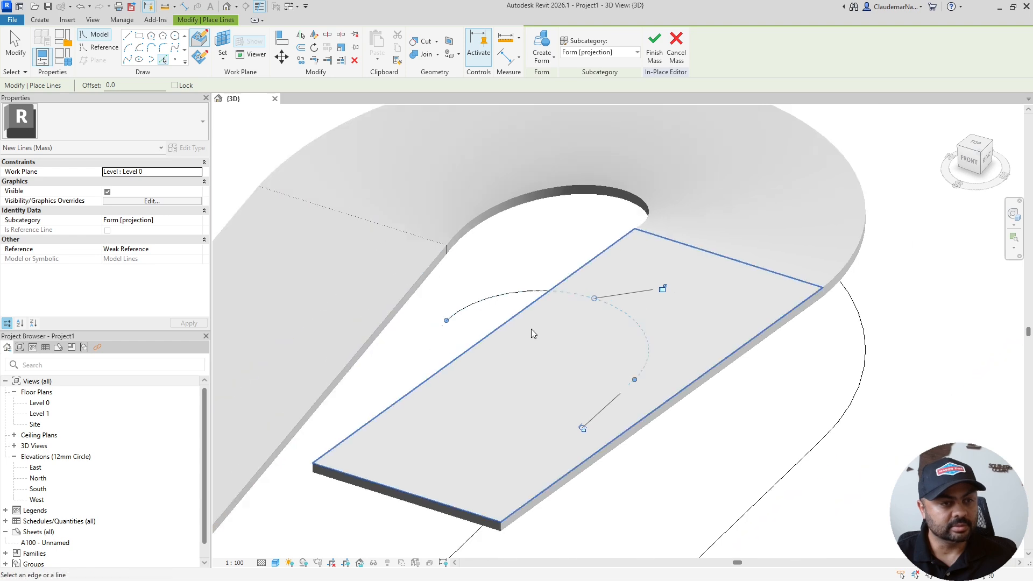
{"action": "scroll", "coordinate": [531, 333], "scroll_direction": "down", "scroll_amount": 2}
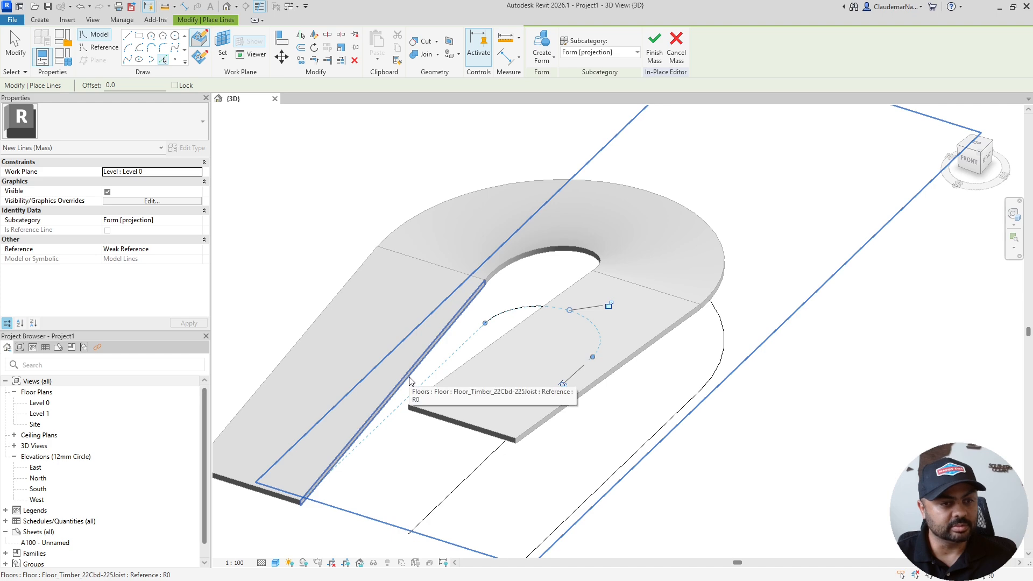
{"action": "middle_click_drag", "start_coordinate": [404, 422], "coordinate": [626, 451], "text": "shift"}
{"action": "scroll", "coordinate": [626, 451], "scroll_direction": "down", "scroll_amount": 4}
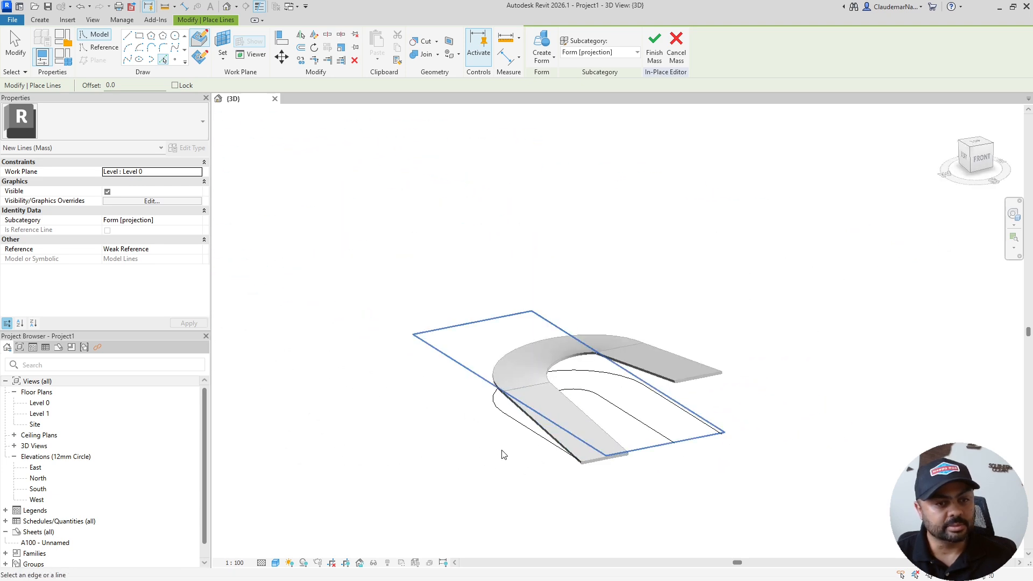
{"action": "scroll", "coordinate": [641, 416], "scroll_direction": "up", "scroll_amount": 2}
{"action": "key", "text": "Escape"}
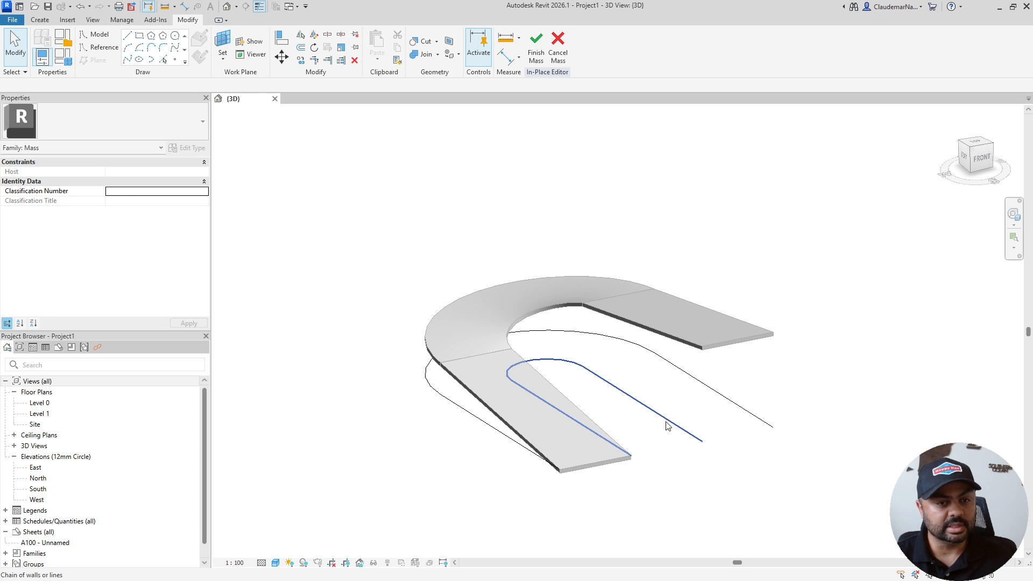
Create a solid form from the connected chain of three inner lines
{"action": "left_click", "coordinate": [667, 424]}
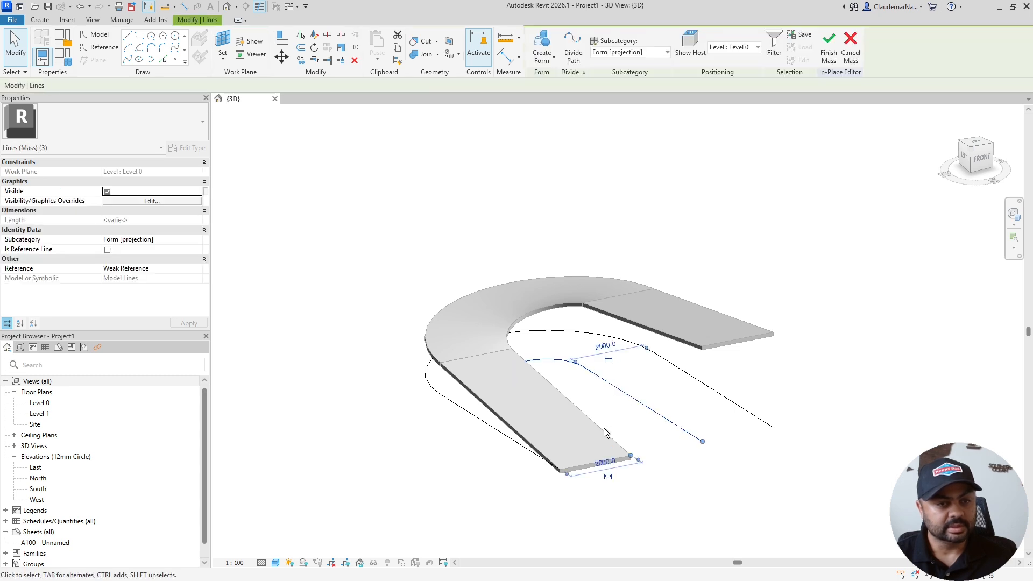
{"action": "middle_click_drag", "start_coordinate": [604, 428], "coordinate": [589, 406], "text": "shift"}
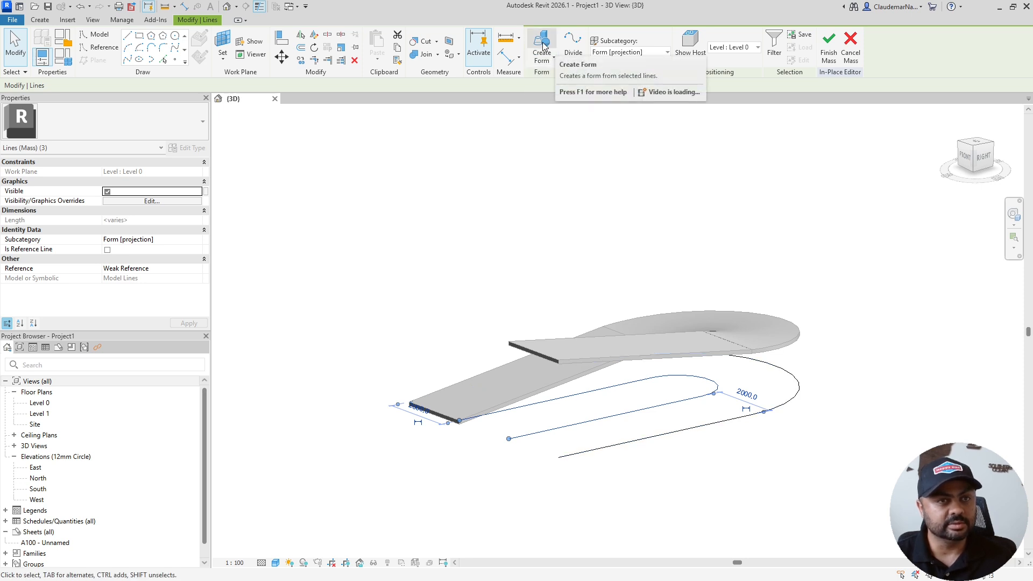
{"action": "left_click", "coordinate": [543, 60]}
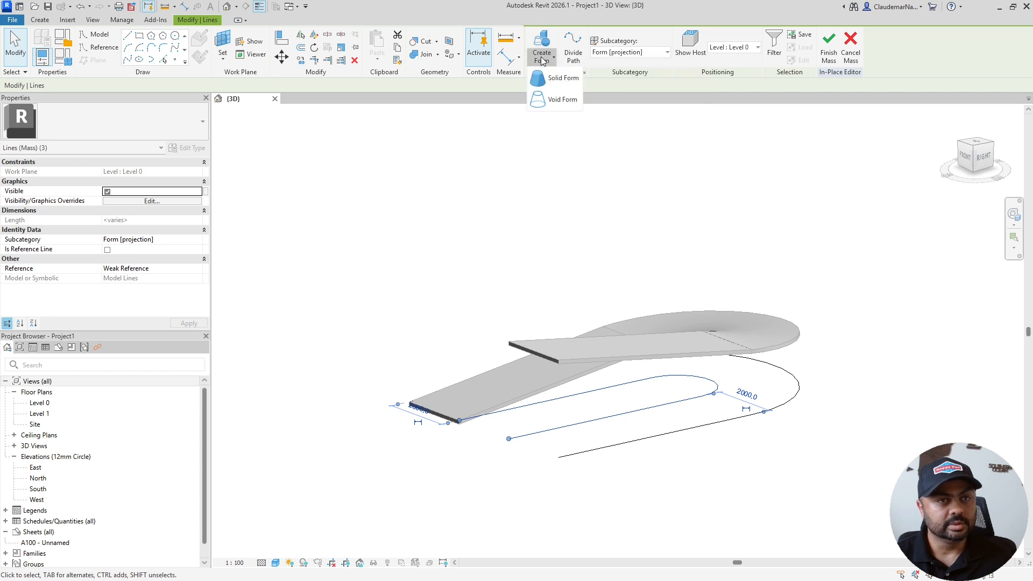
{"action": "left_click", "coordinate": [553, 82]}
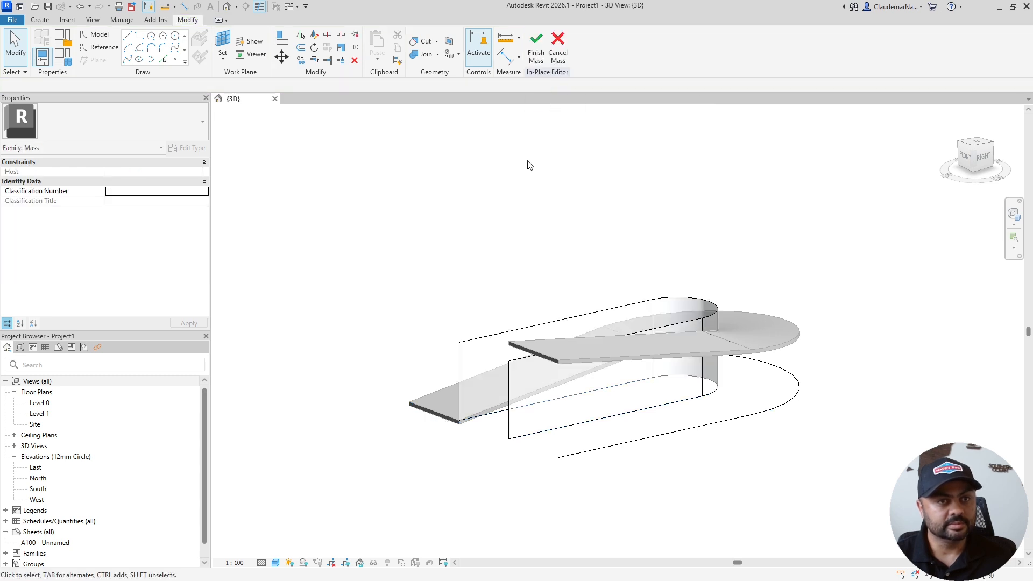
Create a second form from the connected chain of three outer lines
{"action": "middle_click_drag", "start_coordinate": [458, 290], "coordinate": [584, 344], "text": "shift"}
{"action": "mouse_move", "coordinate": [644, 441]}
{"action": "middle_mouse_down", "text": "shift"}
{"action": "mouse_move", "coordinate": [687, 417]}
{"action": "mouse_move", "coordinate": [657, 425]}
{"action": "mouse_move", "coordinate": [482, 404]}
{"action": "mouse_move", "coordinate": [635, 445]}
{"action": "middle_mouse_up", "text": "shift"}
{"action": "key", "text": "Tab"}
{"action": "left_click", "coordinate": [627, 449]}
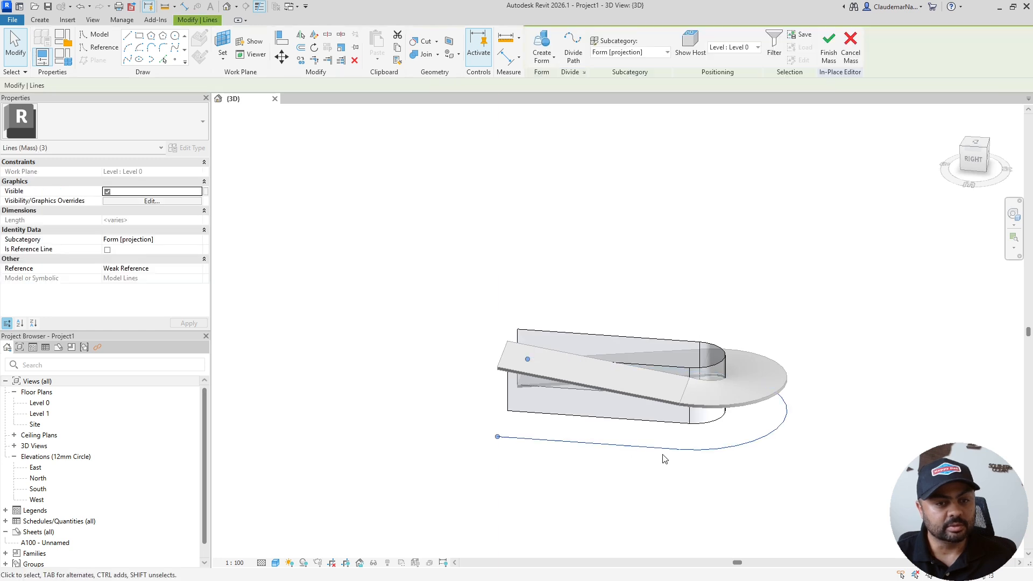
{"action": "middle_click_drag", "start_coordinate": [731, 447], "coordinate": [407, 425], "text": "shift"}
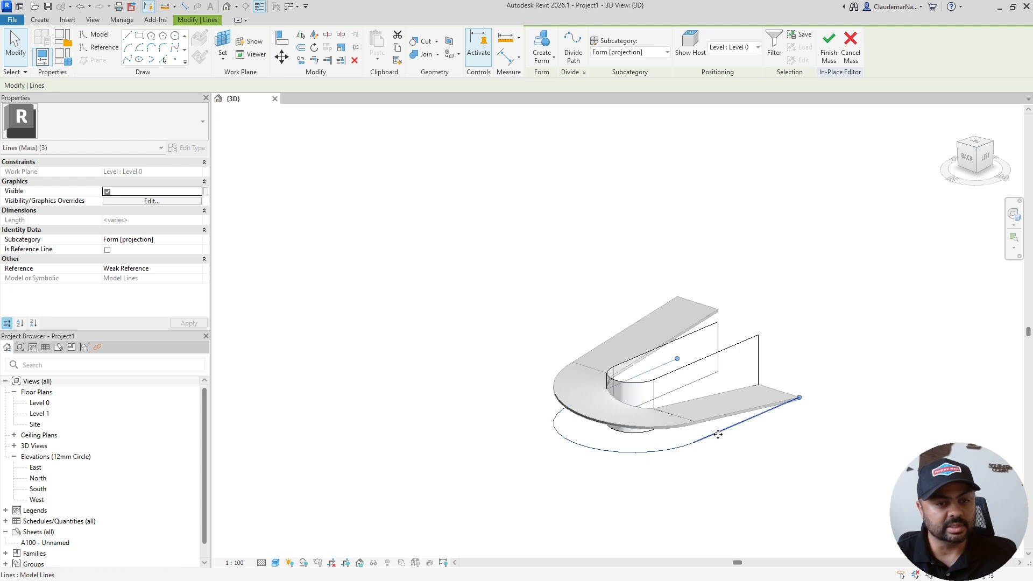
{"action": "left_click", "coordinate": [543, 39]}
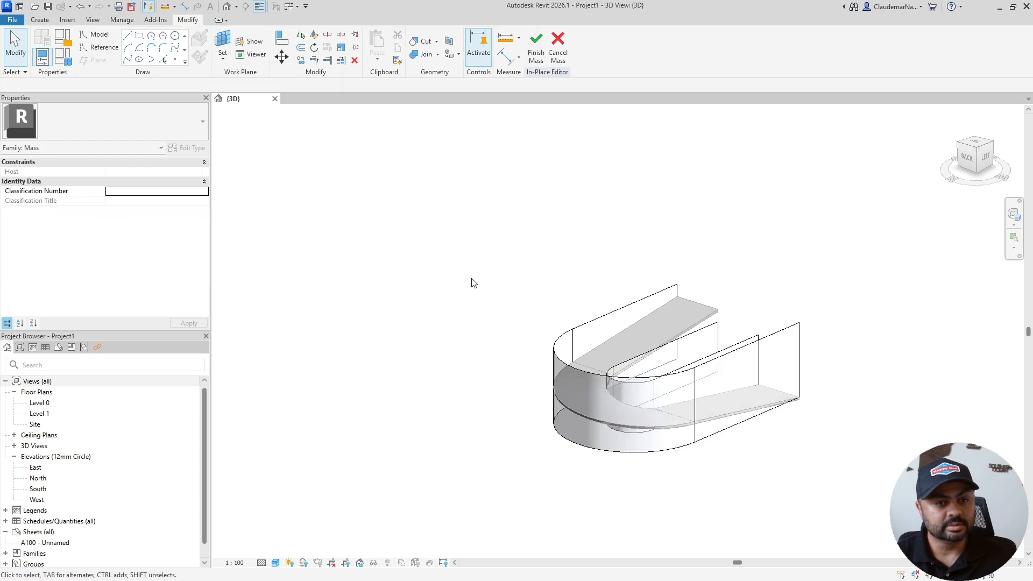
Inspect both vertical surface forms around the ramp, checking the outer form's end edge, bottom edge and upper end vertex
{"action": "middle_click_drag", "start_coordinate": [680, 395], "coordinate": [549, 401], "text": "shift"}
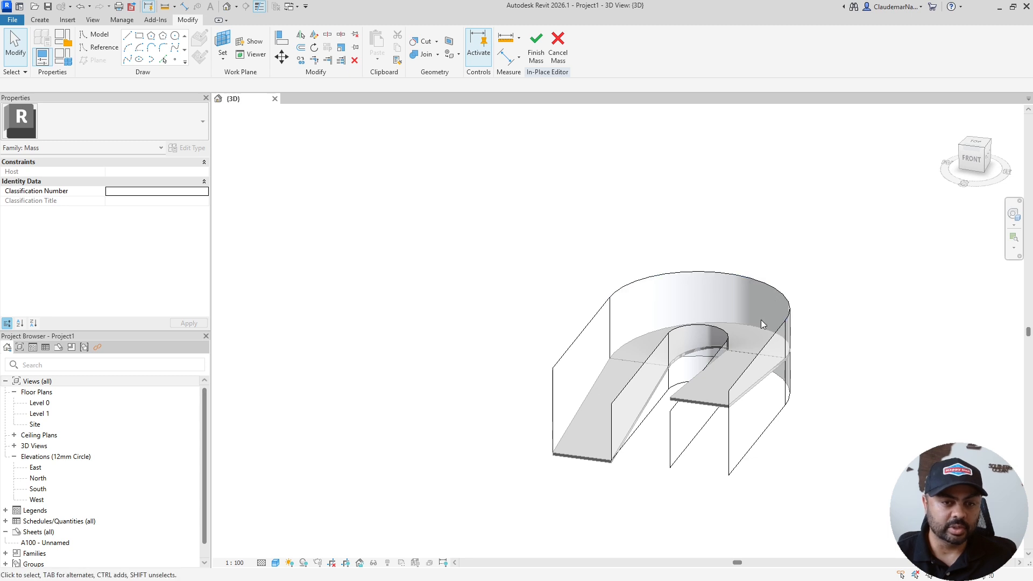
{"action": "scroll", "coordinate": [716, 397], "scroll_direction": "up", "scroll_amount": 2}
{"action": "scroll", "coordinate": [693, 361], "scroll_direction": "down", "scroll_amount": 2}
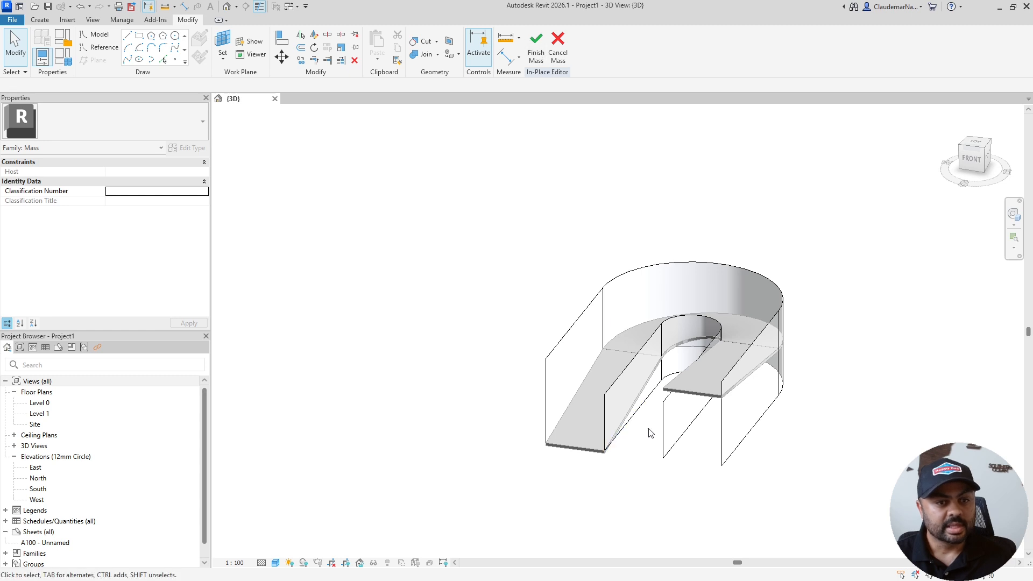
{"action": "scroll", "coordinate": [653, 431], "scroll_direction": "up", "scroll_amount": 4}
{"action": "middle_click_drag", "start_coordinate": [799, 471], "coordinate": [623, 373], "text": "shift"}
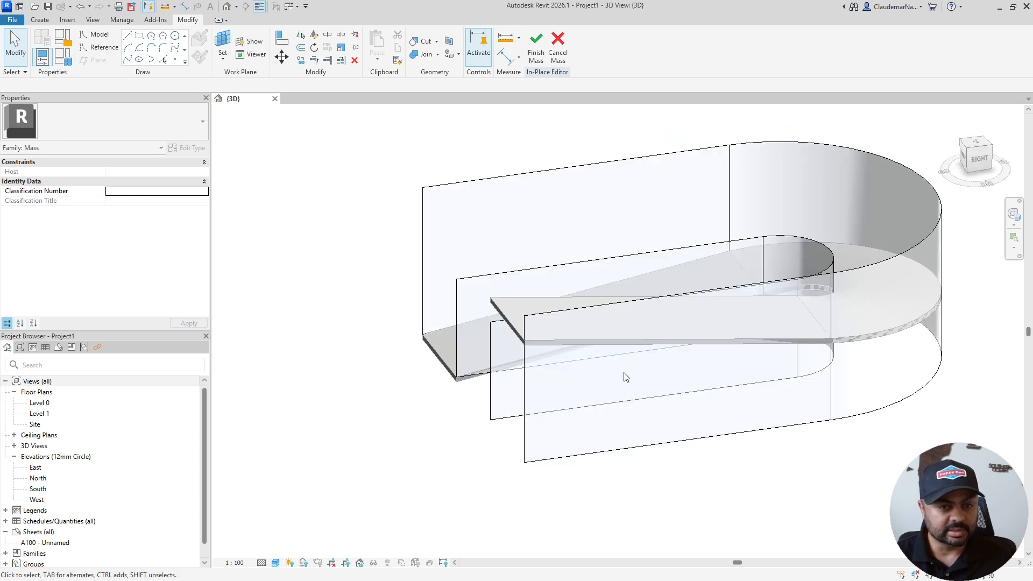
{"action": "middle_click_drag", "start_coordinate": [644, 411], "coordinate": [537, 420], "text": "shift"}
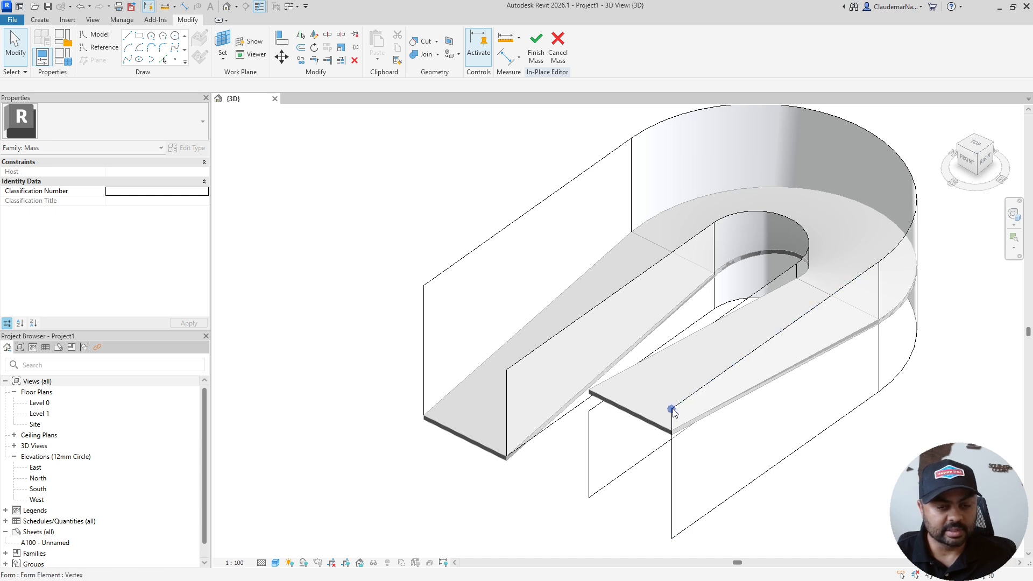
{"action": "left_click", "coordinate": [724, 374]}
{"action": "left_click", "coordinate": [768, 427]}
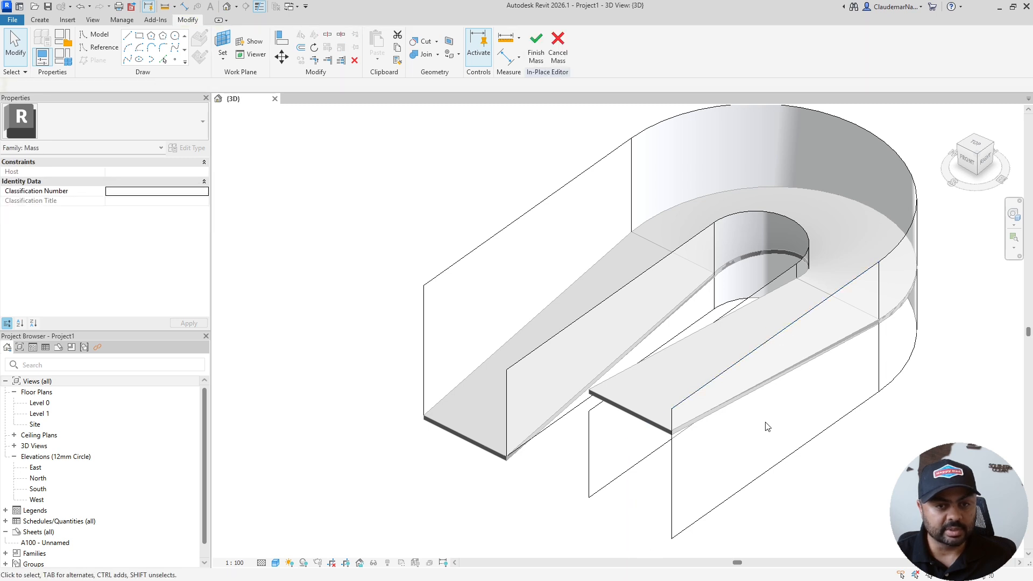
{"action": "left_click", "coordinate": [672, 473]}
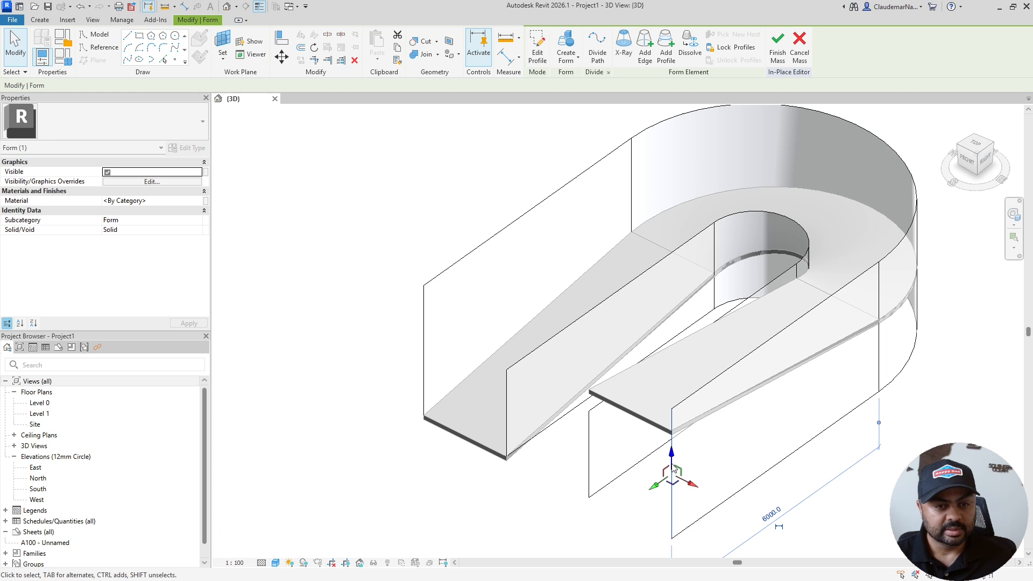
{"action": "left_click", "coordinate": [767, 471]}
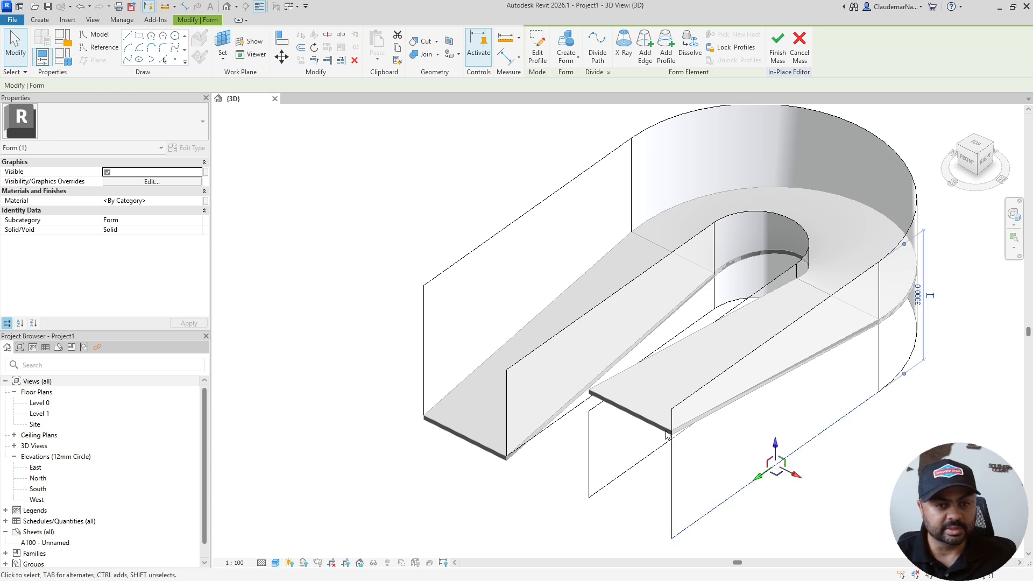
{"action": "left_click", "coordinate": [672, 410]}
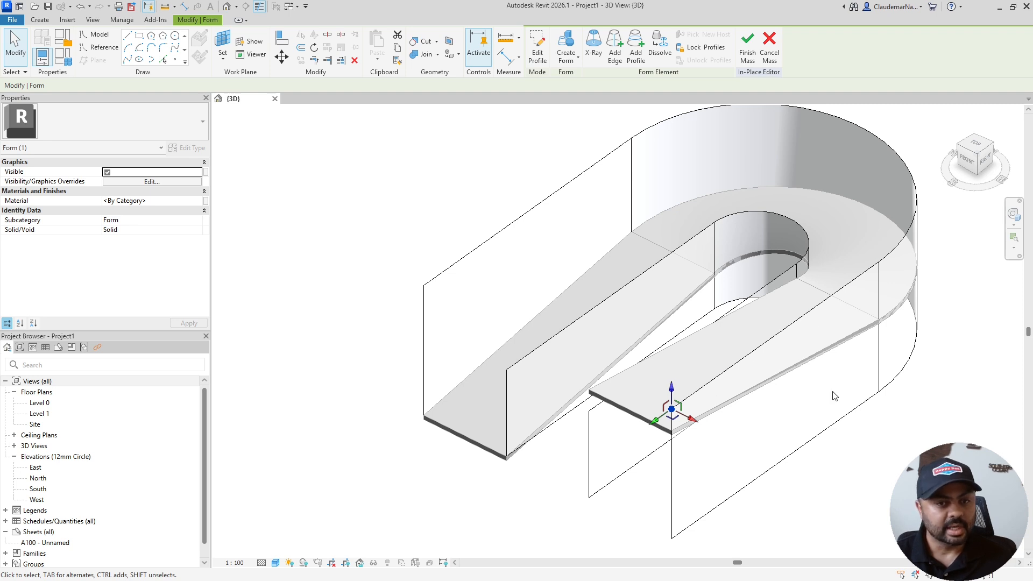
{"action": "scroll", "coordinate": [687, 383], "scroll_direction": "down", "scroll_amount": 2}
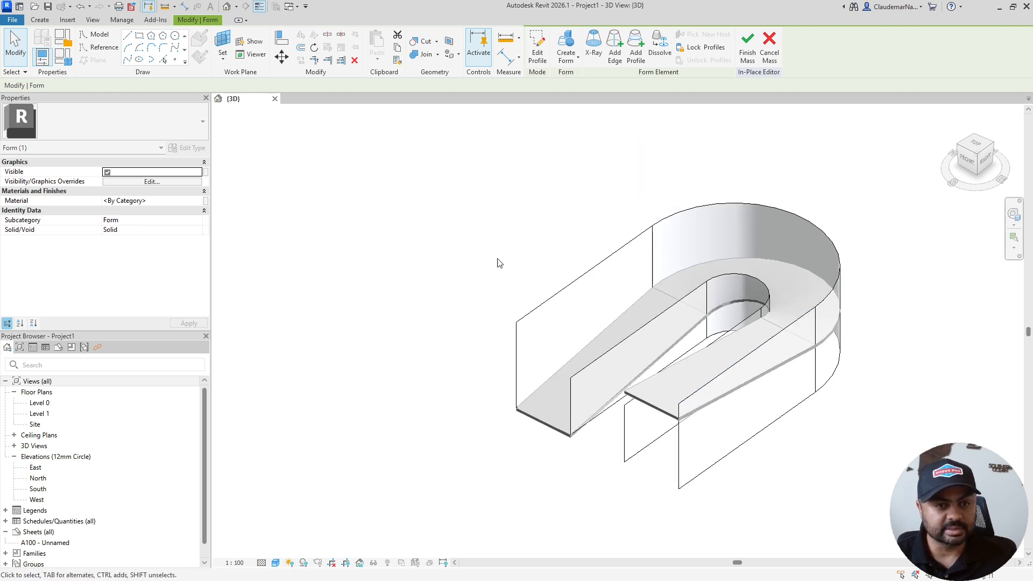
{"action": "left_click", "coordinate": [498, 263]}
{"action": "scroll", "coordinate": [618, 415], "scroll_direction": "down", "scroll_amount": 2}
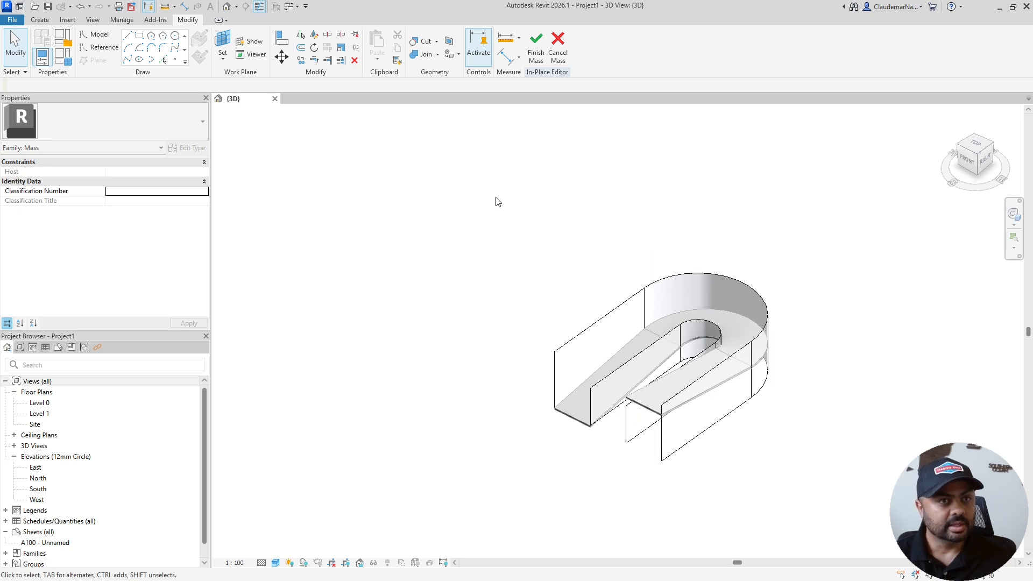
Finish the in-place mass and dismiss the mesh geometry warning
{"action": "left_click", "coordinate": [537, 47]}
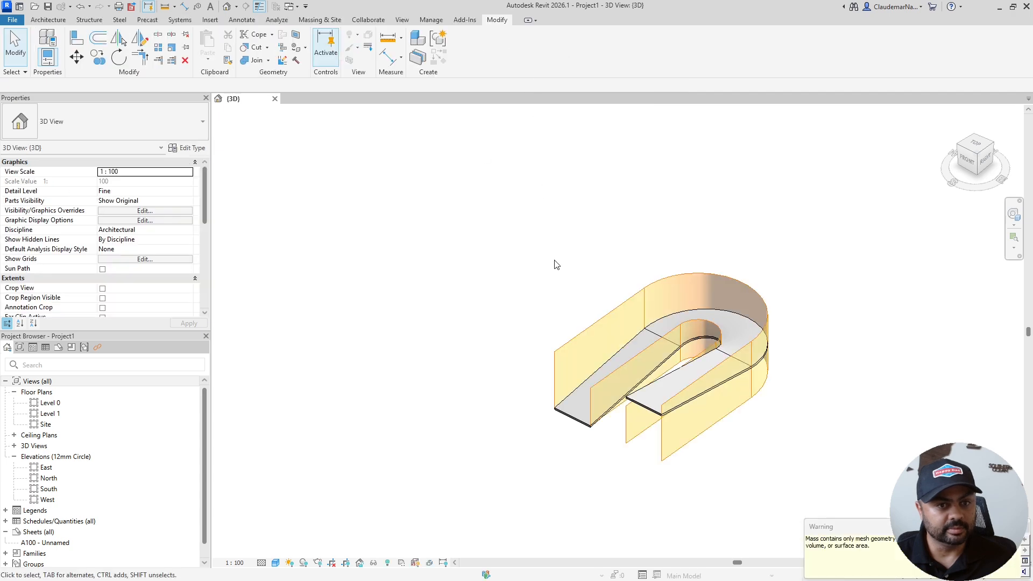
{"action": "left_click", "coordinate": [463, 400]}
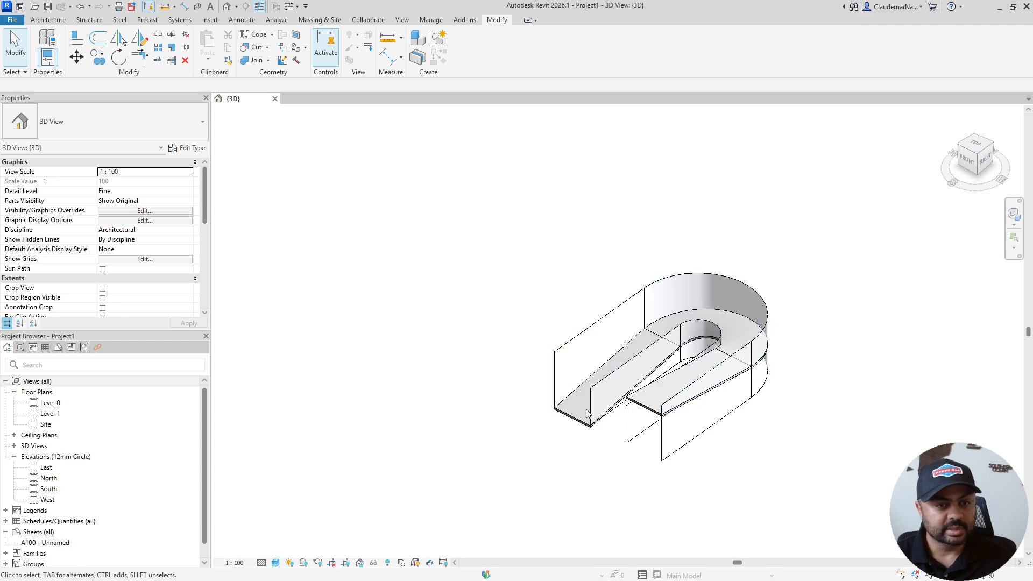
{"action": "scroll", "coordinate": [570, 411], "scroll_direction": "up", "scroll_amount": 3}
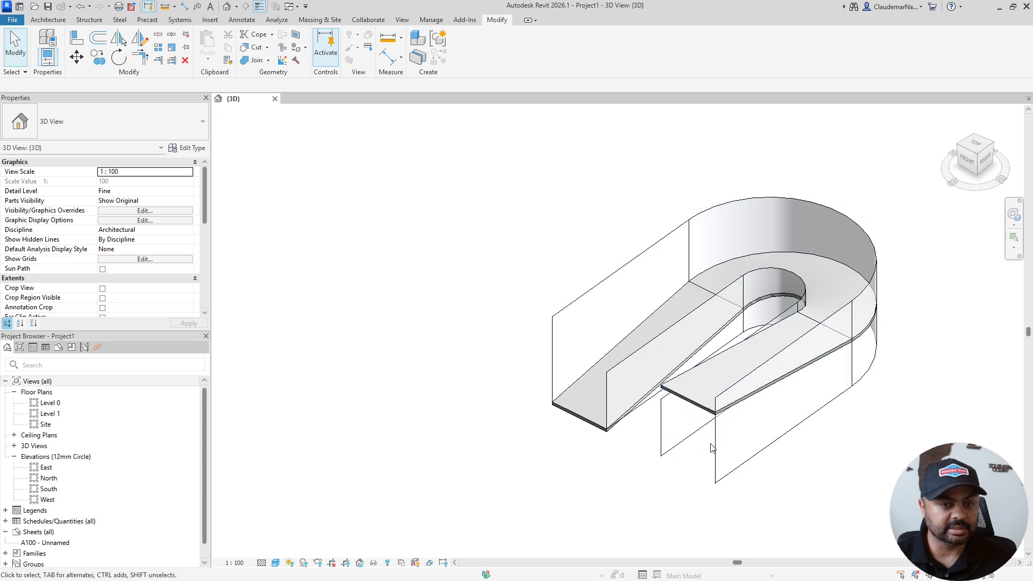
{"action": "scroll", "coordinate": [764, 439], "scroll_direction": "down", "scroll_amount": 3}
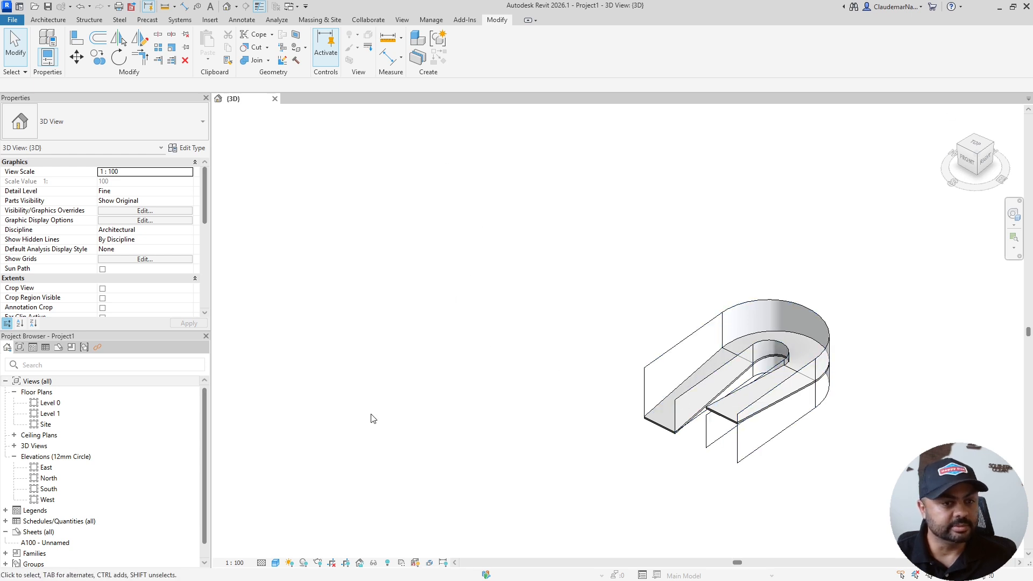
In the Level 1 floor plan, place a building section lengthwise through the ramp's left straight run, extending past both ends of the ramp
{"action": "double_click", "coordinate": [49, 413]}
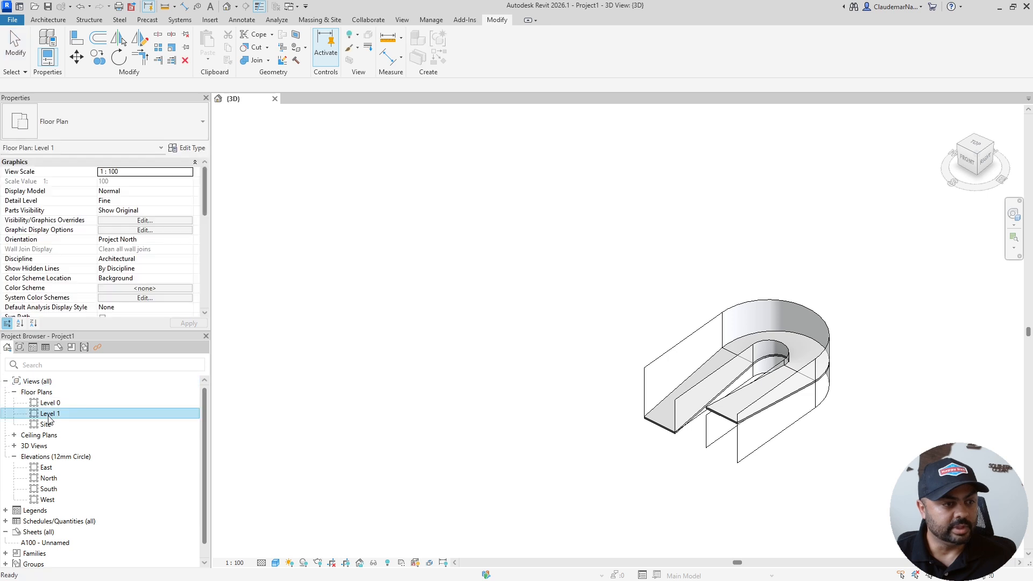
{"action": "scroll", "coordinate": [573, 281], "scroll_direction": "up", "scroll_amount": 1}
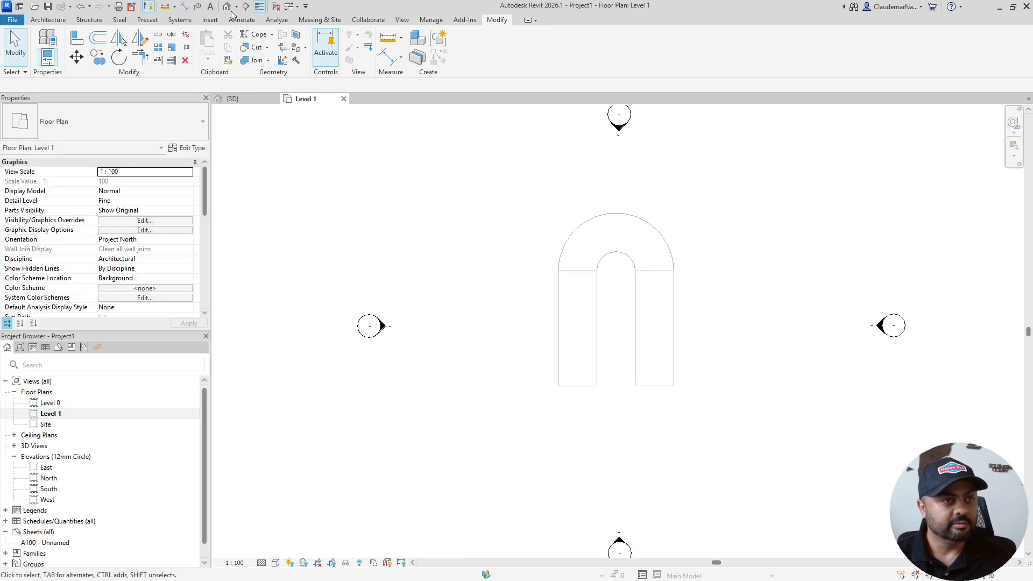
{"action": "left_click", "coordinate": [246, 7]}
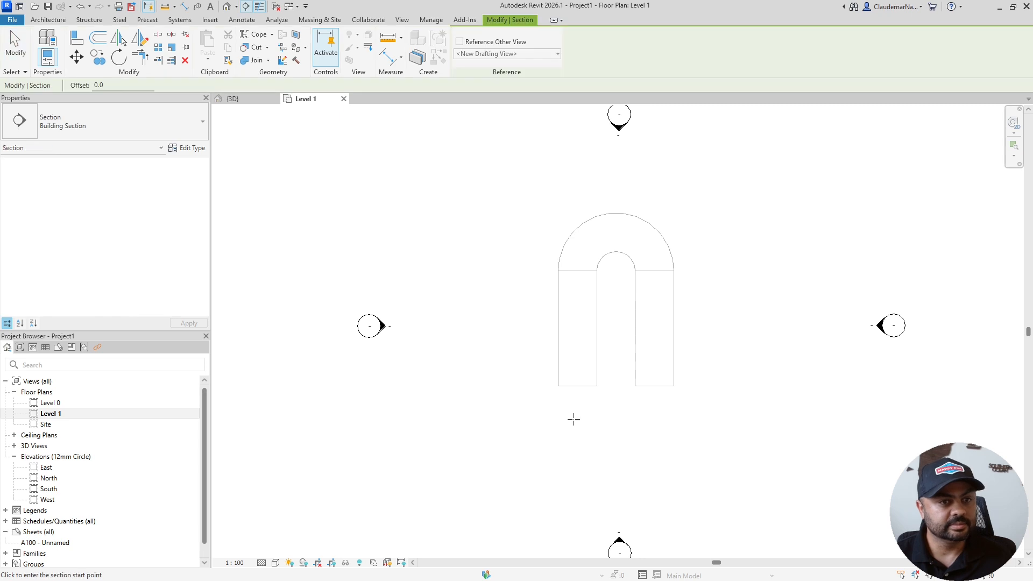
{"action": "left_click", "coordinate": [575, 410]}
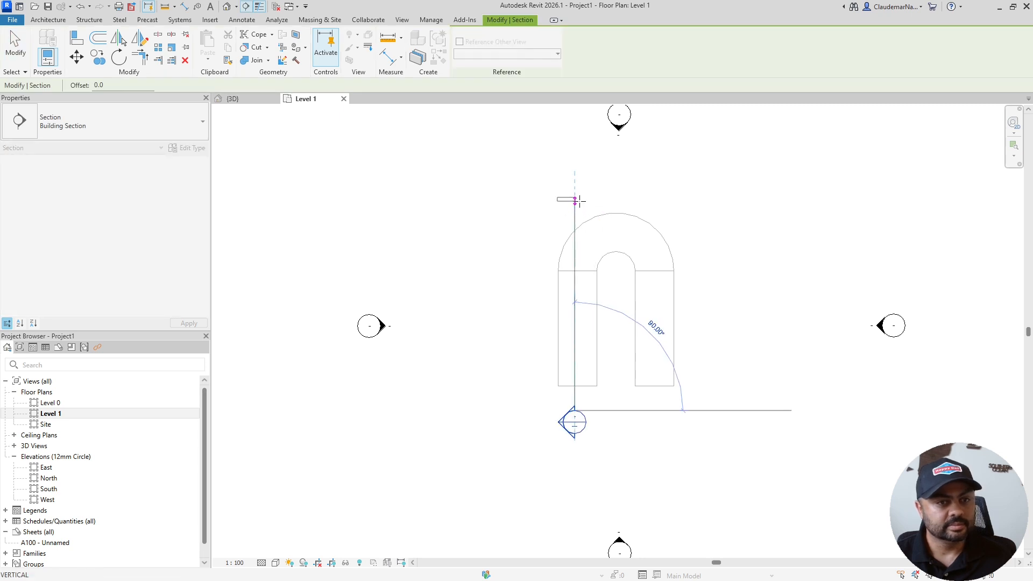
{"action": "left_click", "coordinate": [575, 198]}
{"action": "key", "text": "Escape"}
Open the view of the new section through the ramp's left run
{"action": "scroll", "coordinate": [546, 295], "scroll_direction": "up", "scroll_amount": 2}
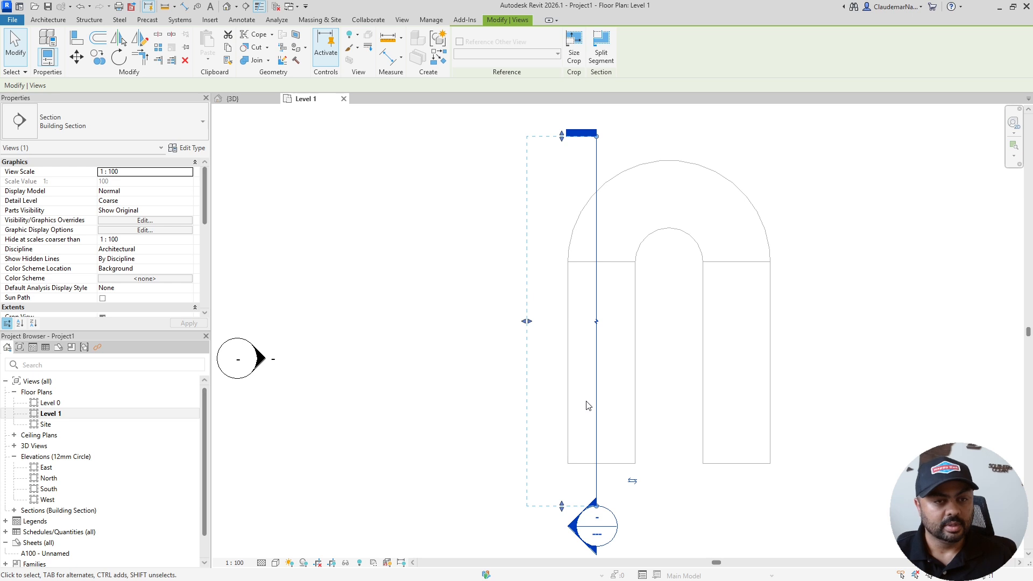
{"action": "scroll", "coordinate": [593, 409], "scroll_direction": "down", "scroll_amount": 1}
{"action": "right_click", "coordinate": [593, 377]}
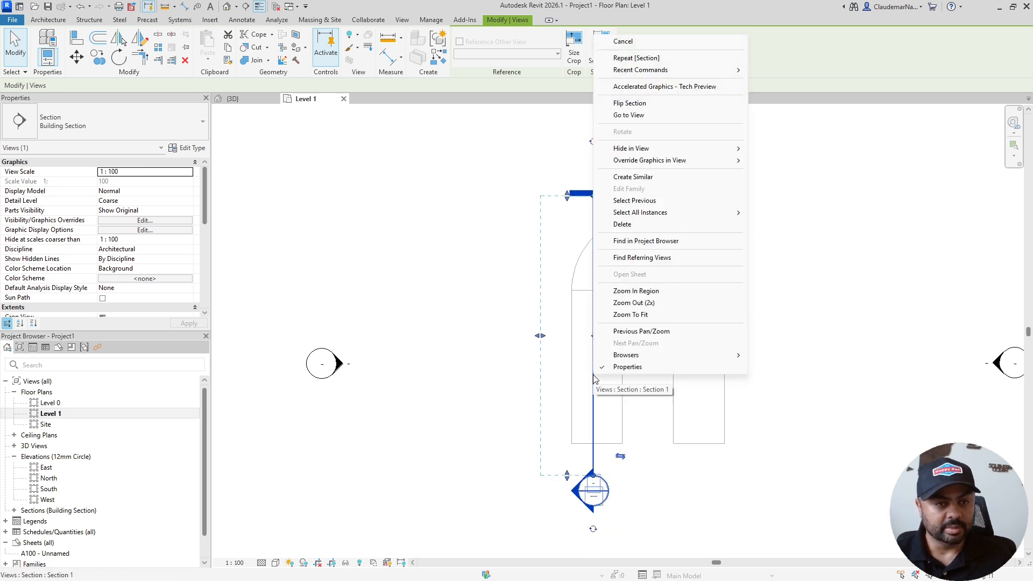
{"action": "left_click", "coordinate": [638, 115]}
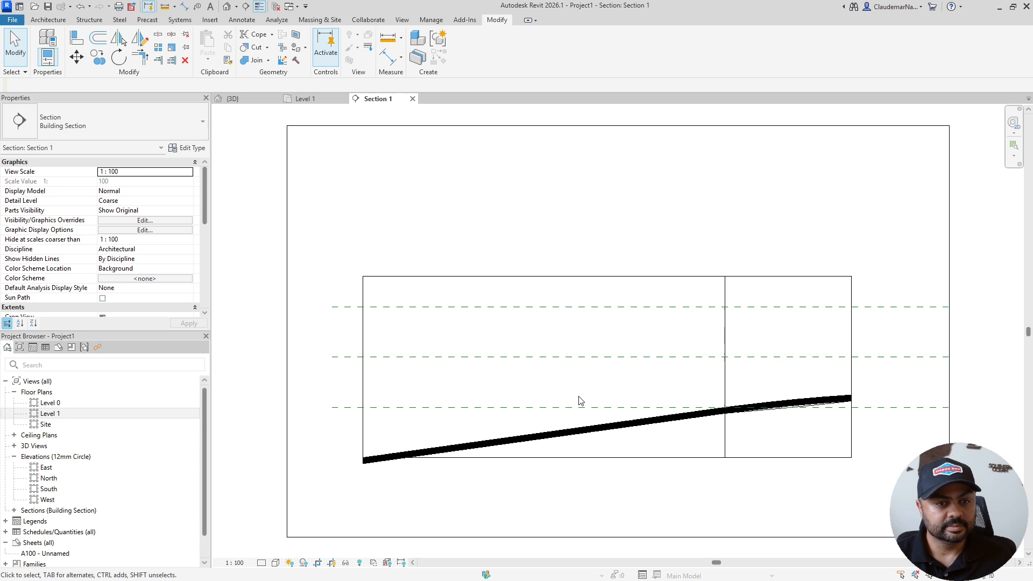
Select the Parapeito mass in the section view and open it for in-place editing
{"action": "scroll", "coordinate": [690, 440], "scroll_direction": "up", "scroll_amount": 1}
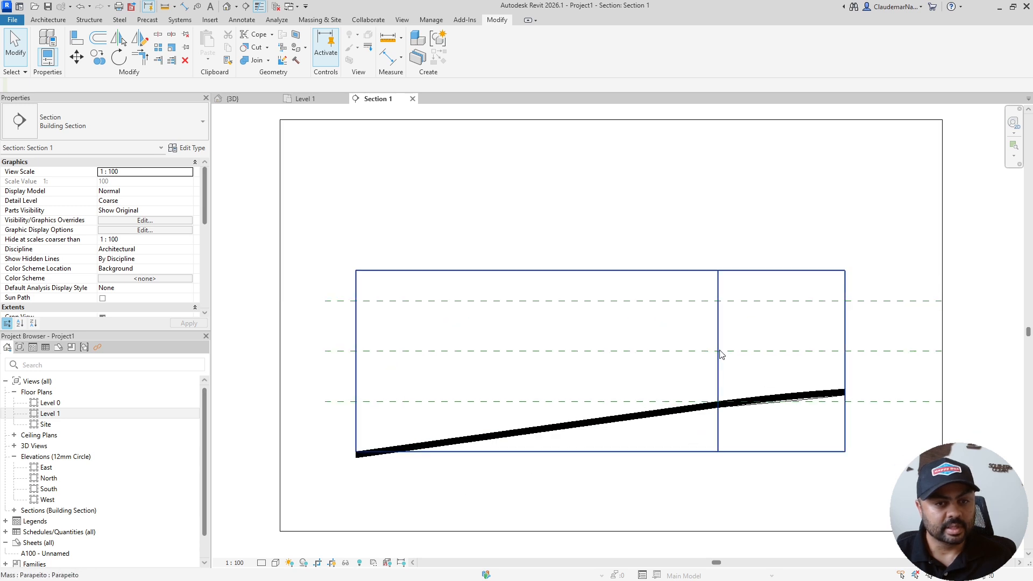
{"action": "left_click", "coordinate": [728, 375]}
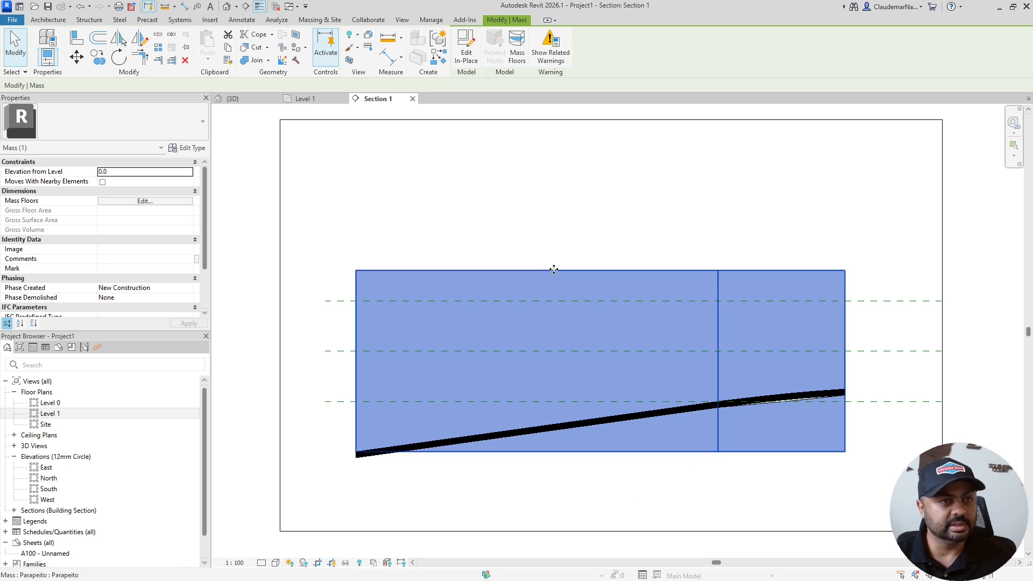
{"action": "left_click", "coordinate": [460, 246]}
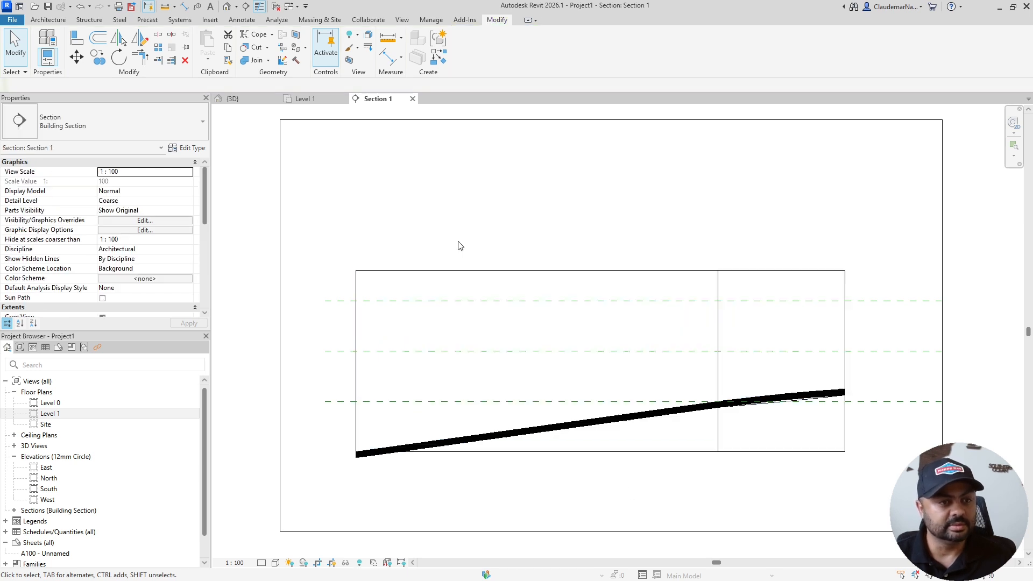
{"action": "left_click", "coordinate": [434, 271]}
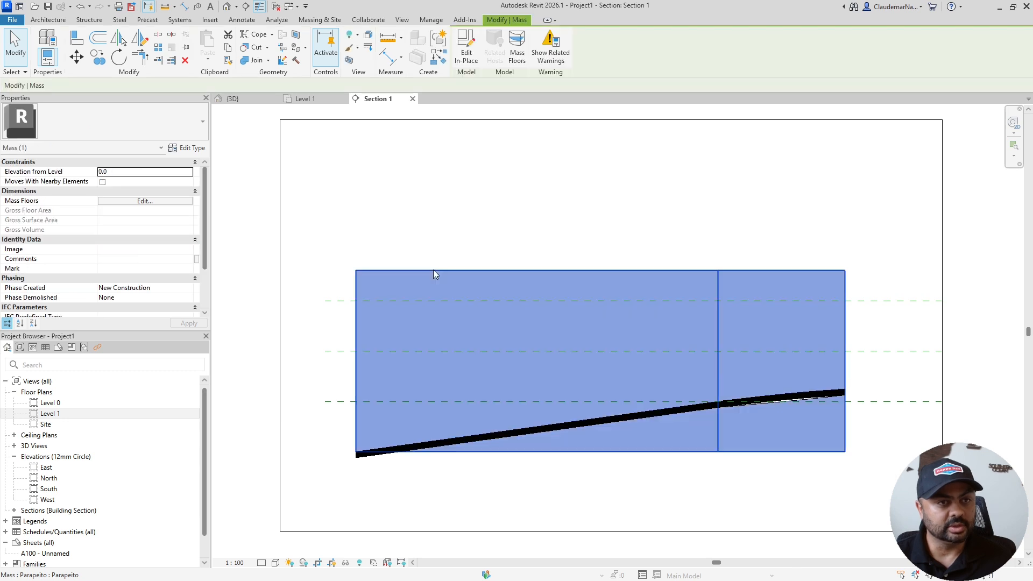
{"action": "left_click", "coordinate": [466, 44]}
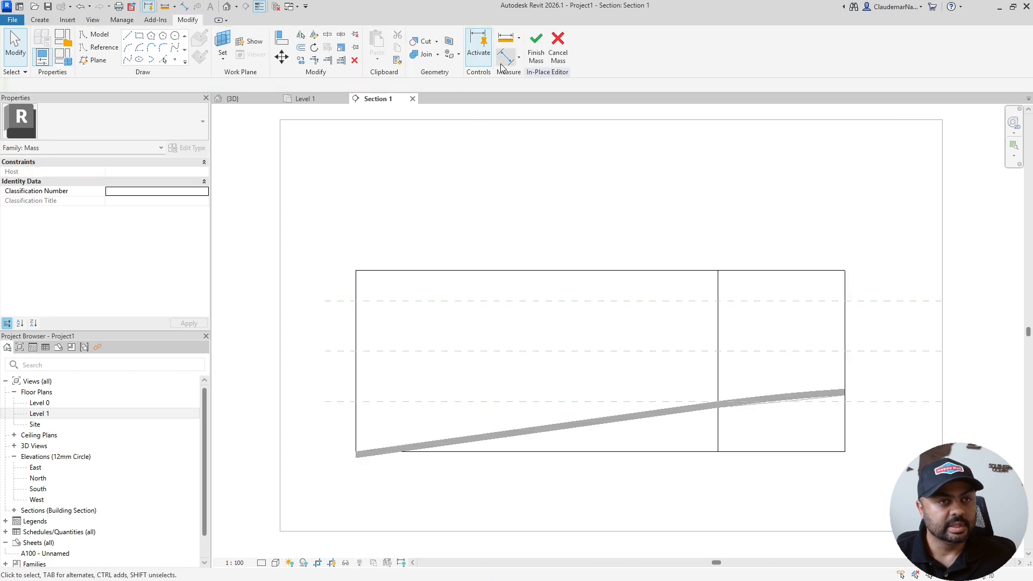
Add an aligned dimension between the lower and upper vertices at the parapet surface's free end, where the ramp starts
{"action": "scroll", "coordinate": [317, 420], "scroll_direction": "up", "scroll_amount": 2}
{"action": "scroll", "coordinate": [399, 473], "scroll_direction": "down", "scroll_amount": 1}
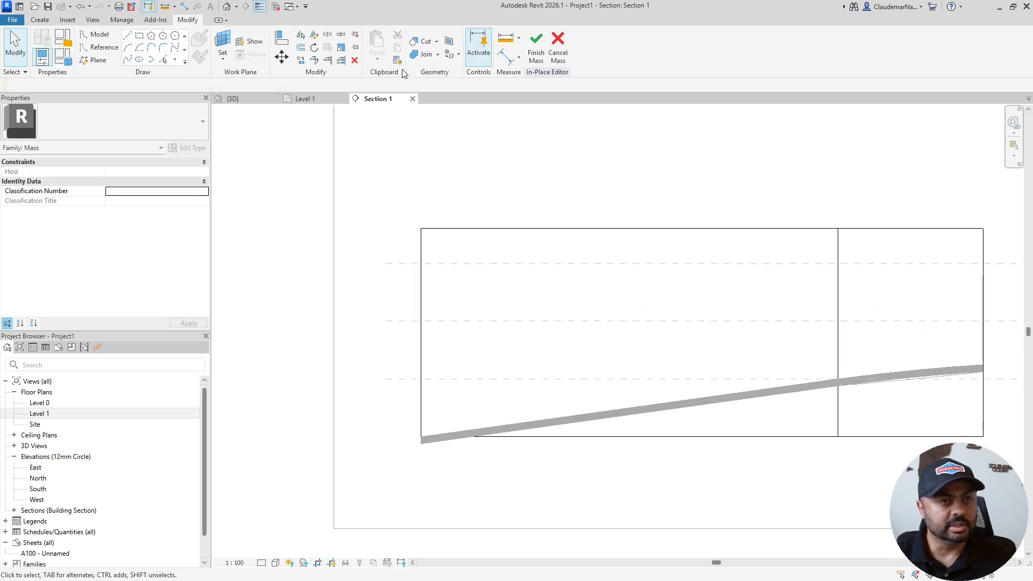
{"action": "left_click", "coordinate": [505, 57]}
{"action": "scroll", "coordinate": [420, 437], "scroll_direction": "up", "scroll_amount": 1}
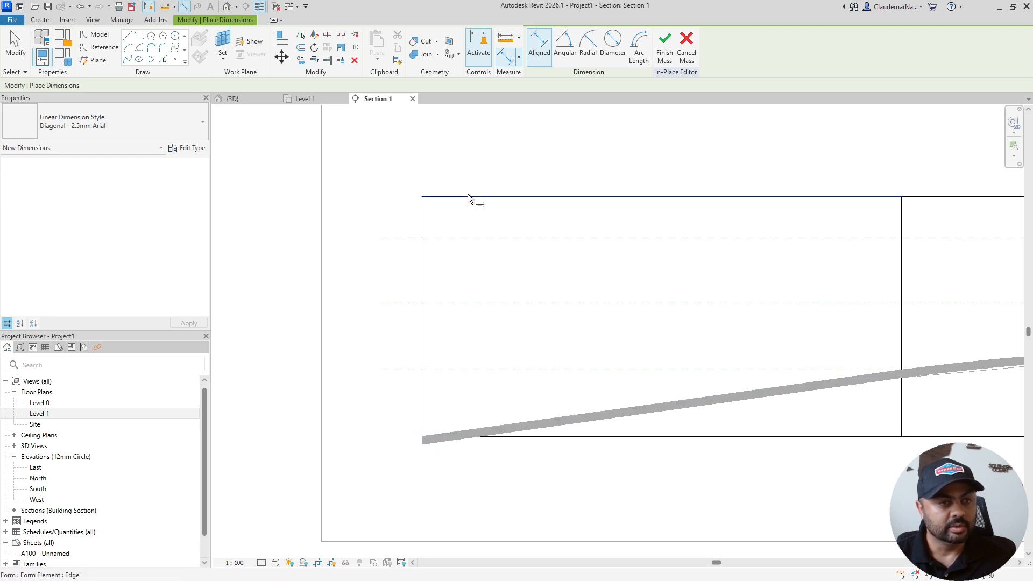
{"action": "left_click", "coordinate": [422, 437]}
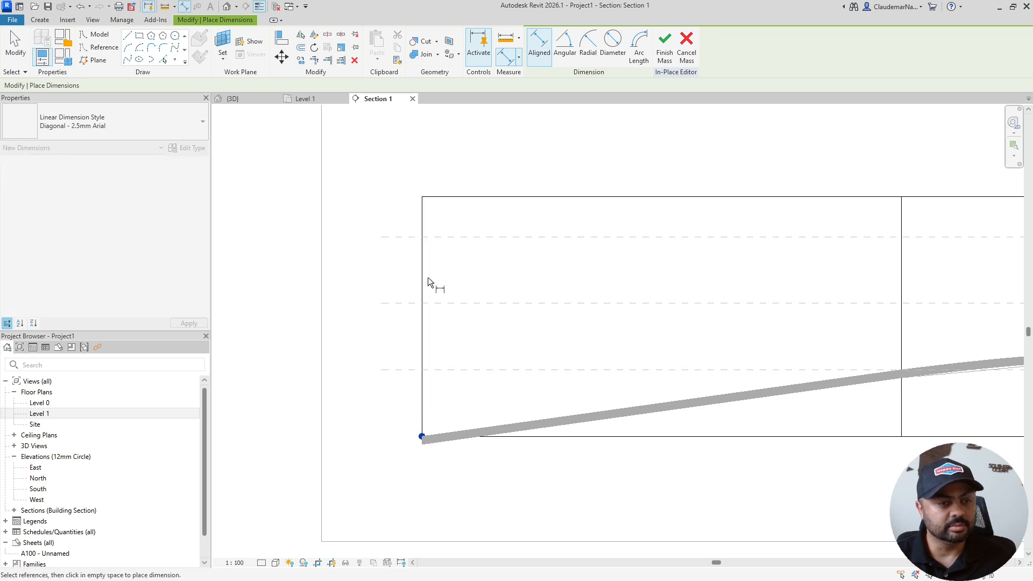
{"action": "left_click", "coordinate": [422, 197]}
{"action": "left_click", "coordinate": [371, 329]}
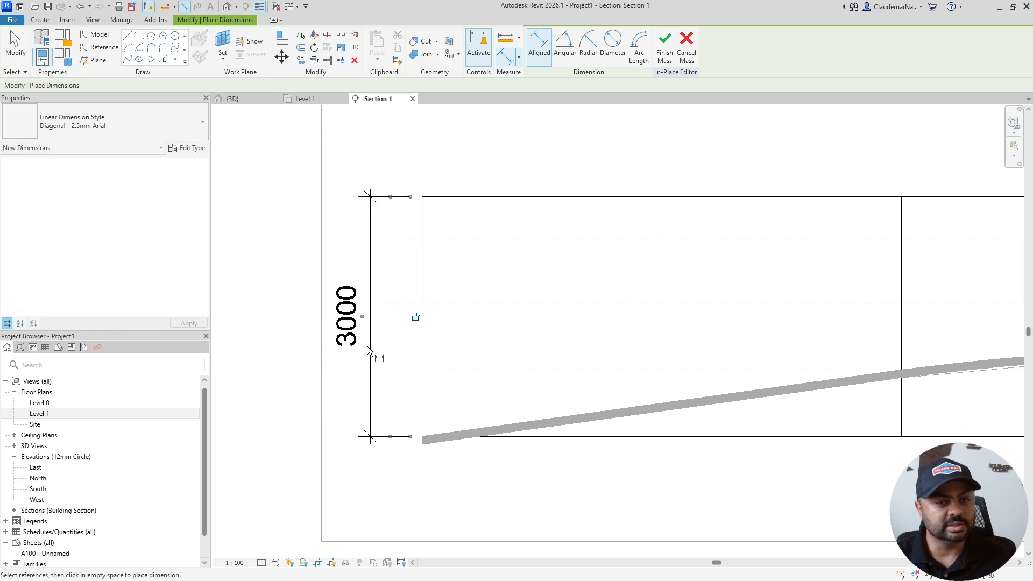
Add an aligned dimension between the lower and upper vertices where the straight parapet surface meets the curved one
{"action": "scroll", "coordinate": [651, 419], "scroll_direction": "down", "scroll_amount": 2}
{"action": "scroll", "coordinate": [830, 425], "scroll_direction": "up", "scroll_amount": 1}
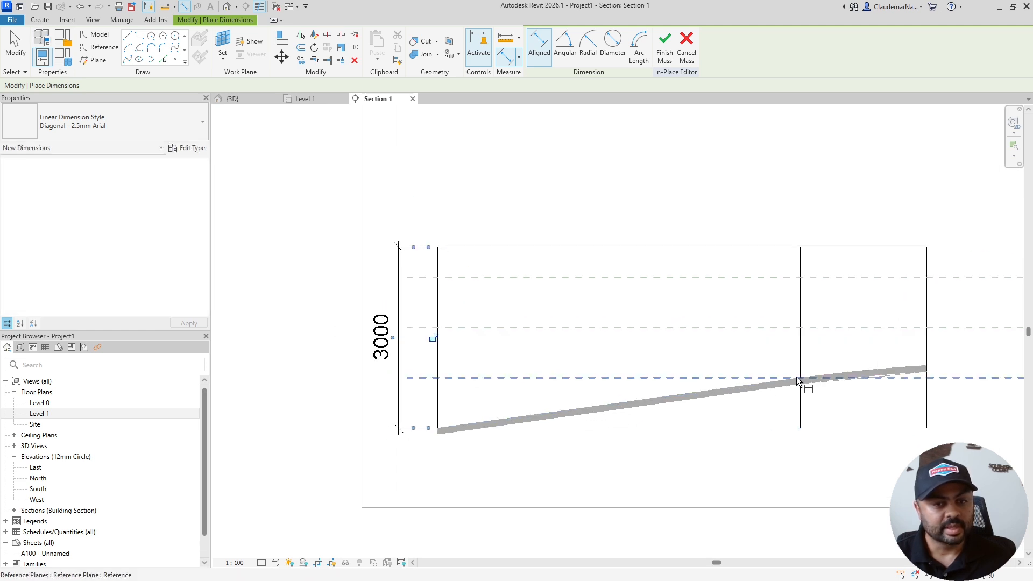
{"action": "left_click", "coordinate": [800, 428]}
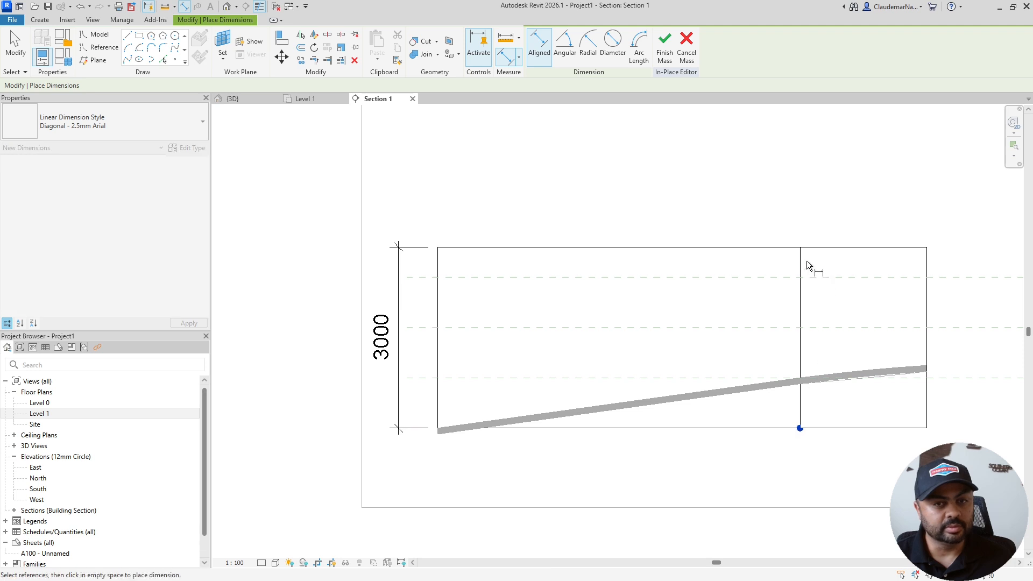
{"action": "left_click", "coordinate": [801, 248]}
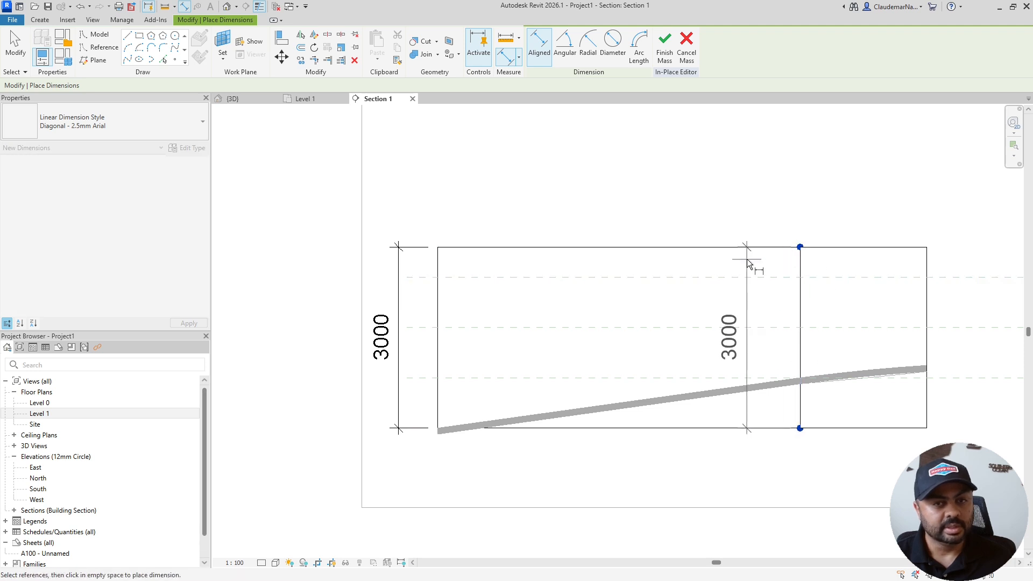
{"action": "left_click", "coordinate": [740, 210]}
{"action": "key", "text": "Escape"}
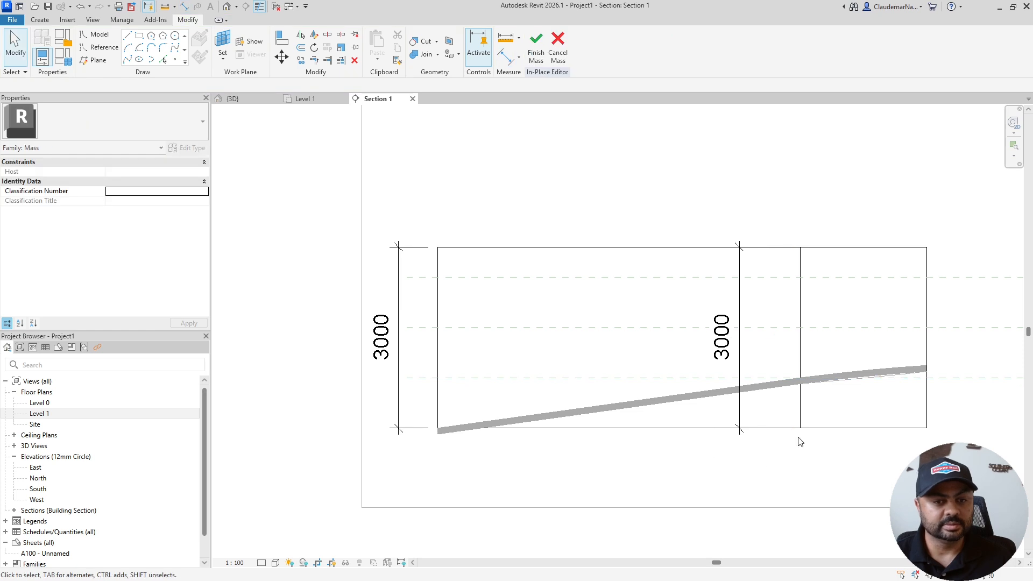
Set the parapet height at the ramp's starting end to 1100 mm by moving its upper vertex
{"action": "left_click", "coordinate": [800, 429]}
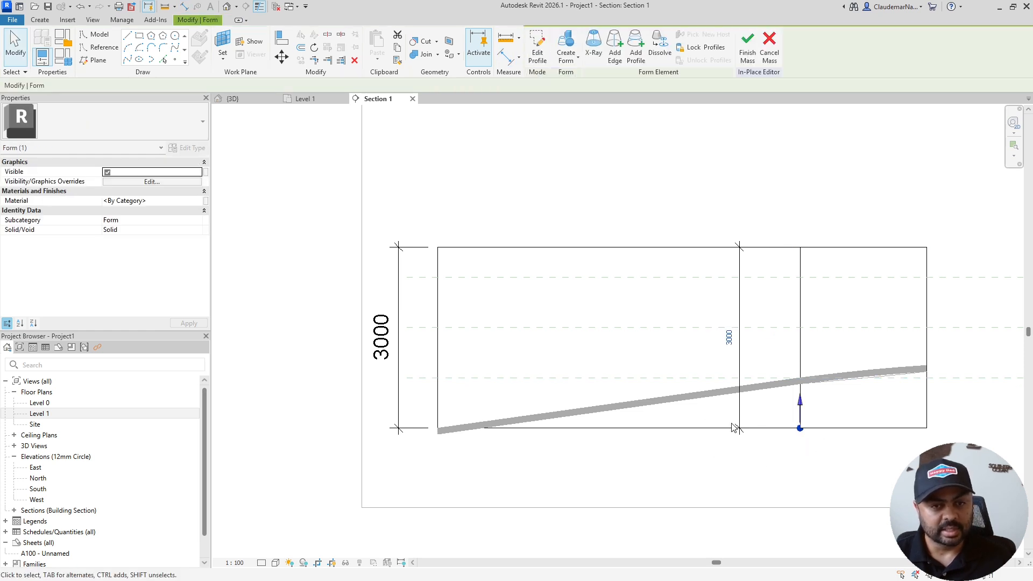
{"action": "left_click", "coordinate": [438, 247]}
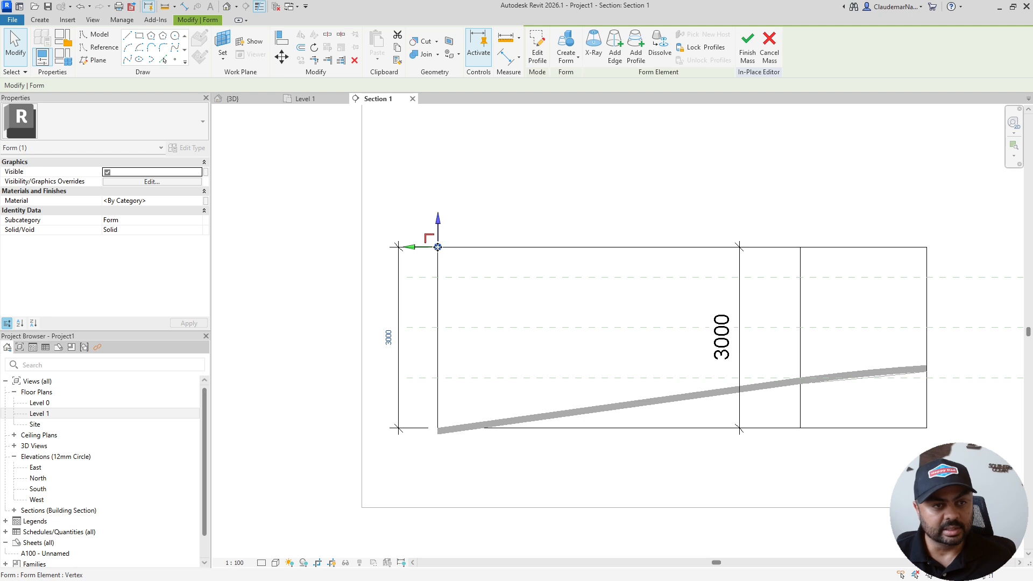
{"action": "left_click", "coordinate": [389, 337]}
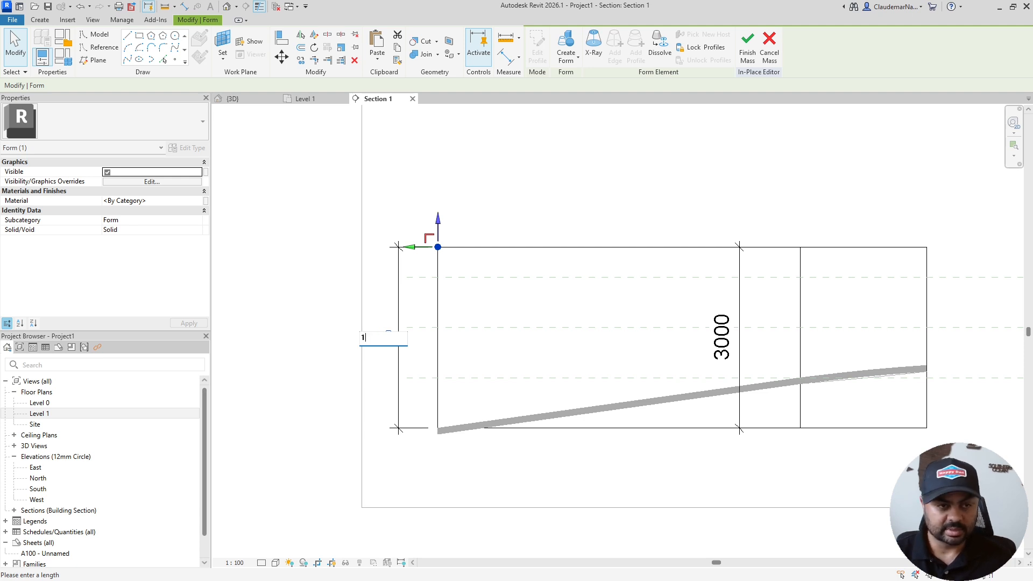
{"action": "key", "text": "Return"}
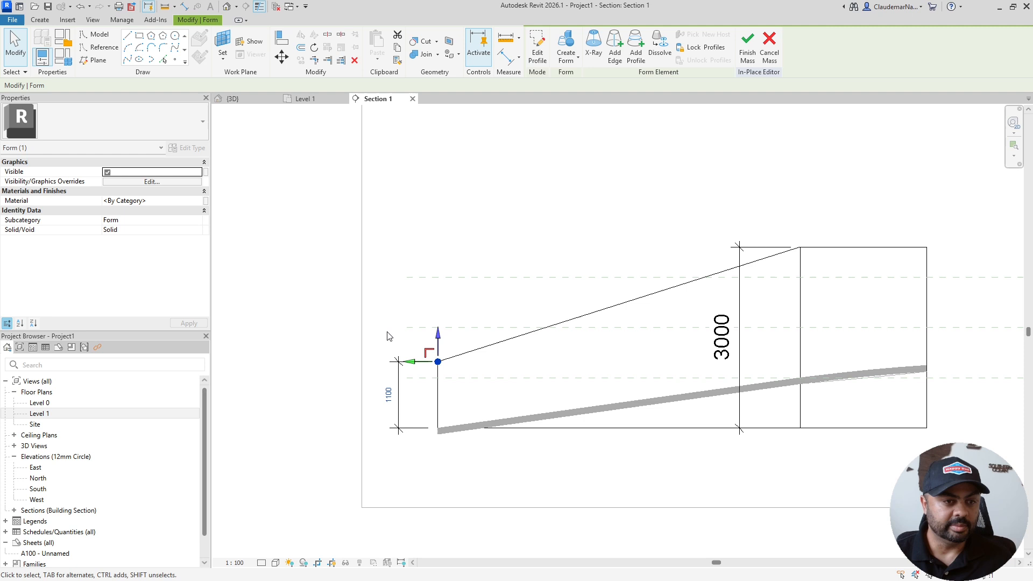
{"action": "left_click", "coordinate": [514, 236]}
Raise the lower vertex at the straight-to-curved joint up to the ramp slab, leaving a surface height of about 2167 mm there
{"action": "scroll", "coordinate": [427, 425], "scroll_direction": "up", "scroll_amount": 2}
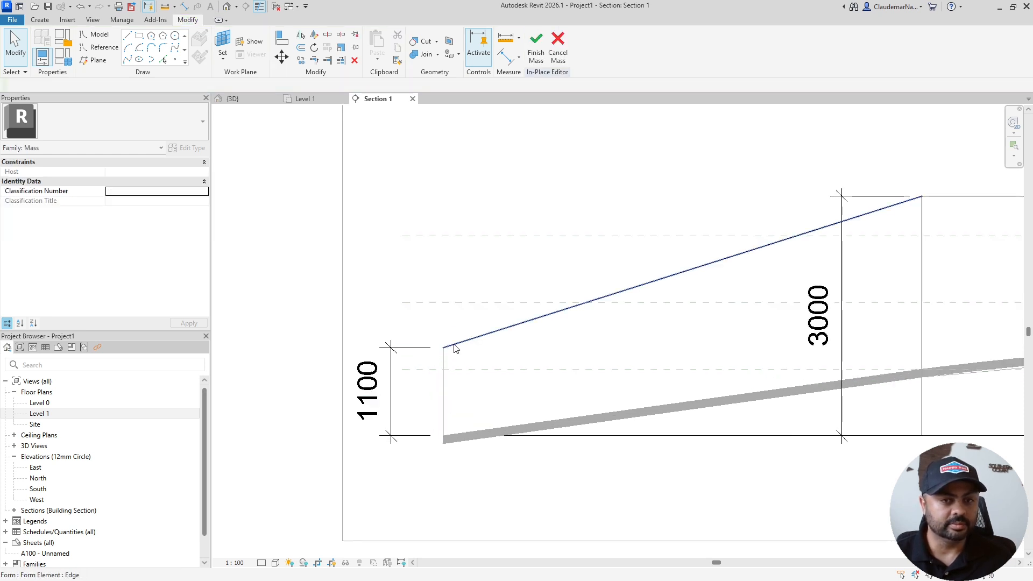
{"action": "scroll", "coordinate": [455, 349], "scroll_direction": "down", "scroll_amount": 1}
{"action": "scroll", "coordinate": [784, 366], "scroll_direction": "up", "scroll_amount": 1}
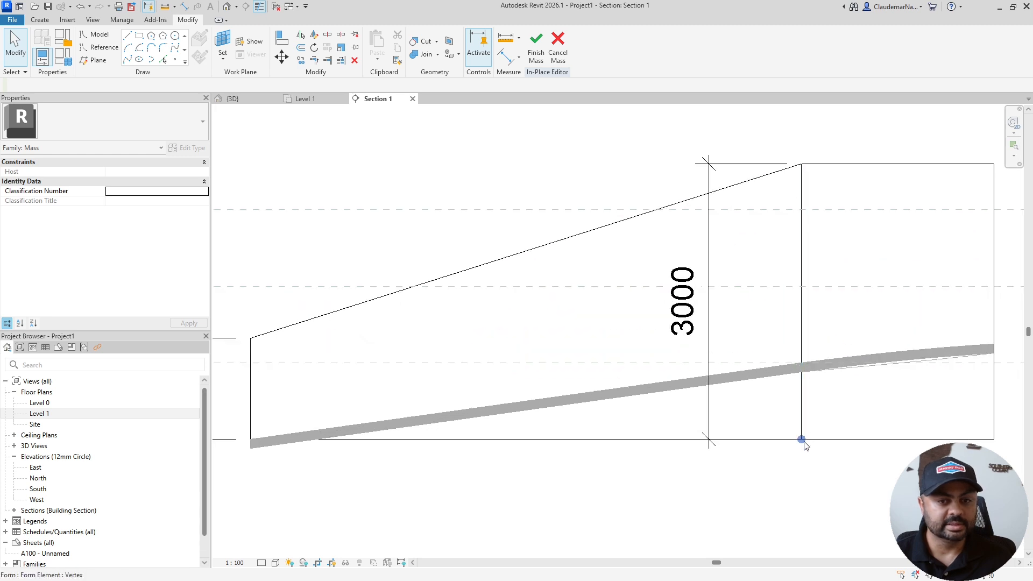
{"action": "left_click", "coordinate": [802, 440]}
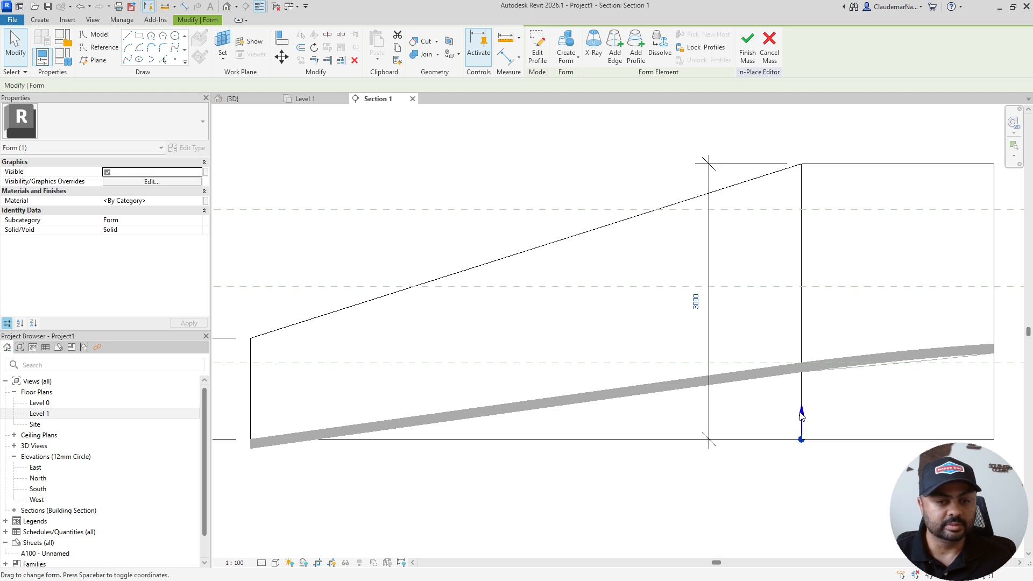
{"action": "left_click_drag", "start_coordinate": [802, 419], "coordinate": [808, 345]}
{"action": "scroll", "coordinate": [770, 409], "scroll_direction": "down", "scroll_amount": 1}
{"action": "scroll", "coordinate": [769, 409], "scroll_direction": "down", "scroll_amount": 1}
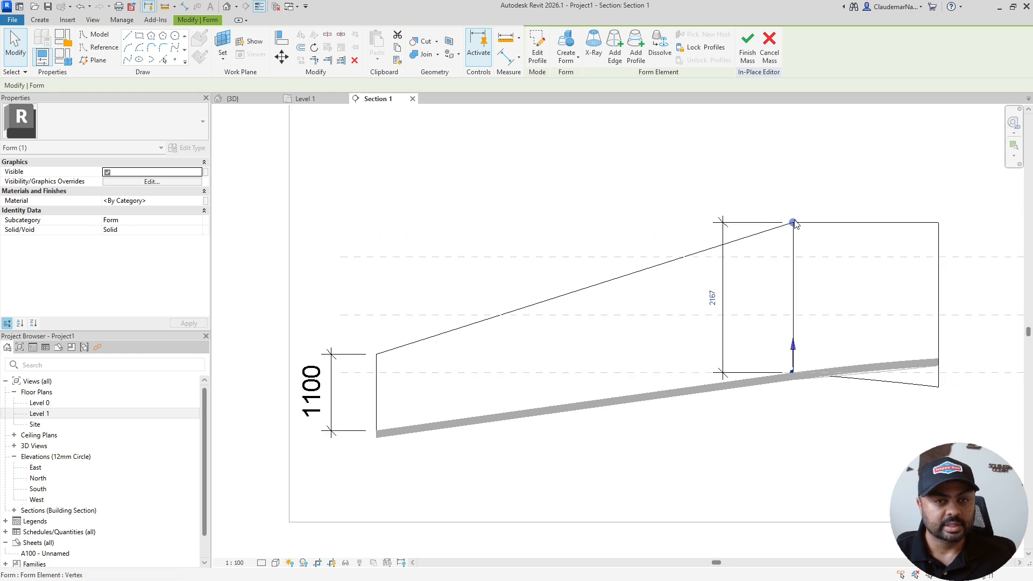
Set the parapet height at the straight-to-curved joint to 1100 mm by moving its upper vertex
{"action": "left_click", "coordinate": [714, 302]}
{"action": "key", "text": "Escape"}
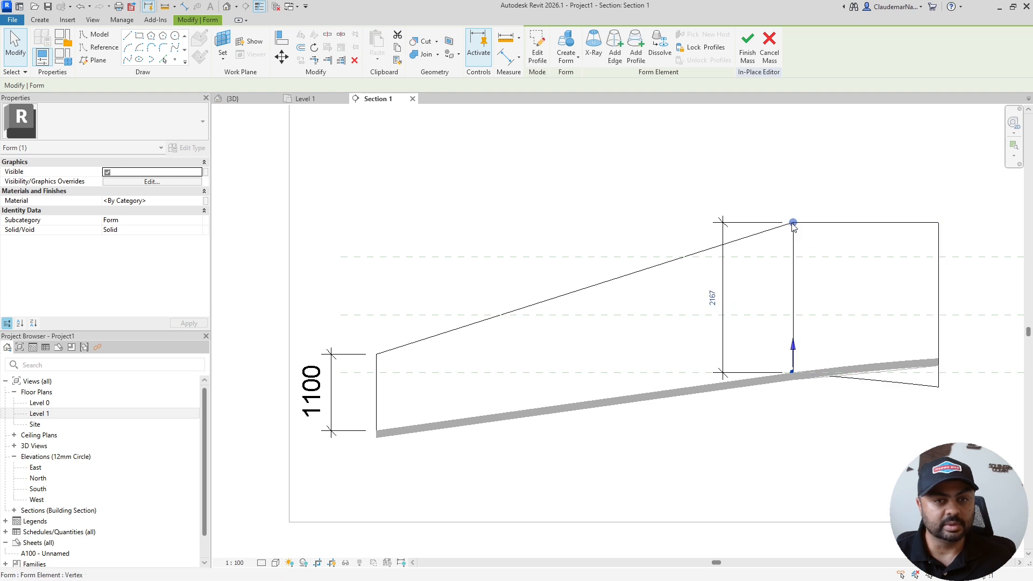
{"action": "left_click", "coordinate": [793, 223]}
{"action": "left_click", "coordinate": [714, 297]}
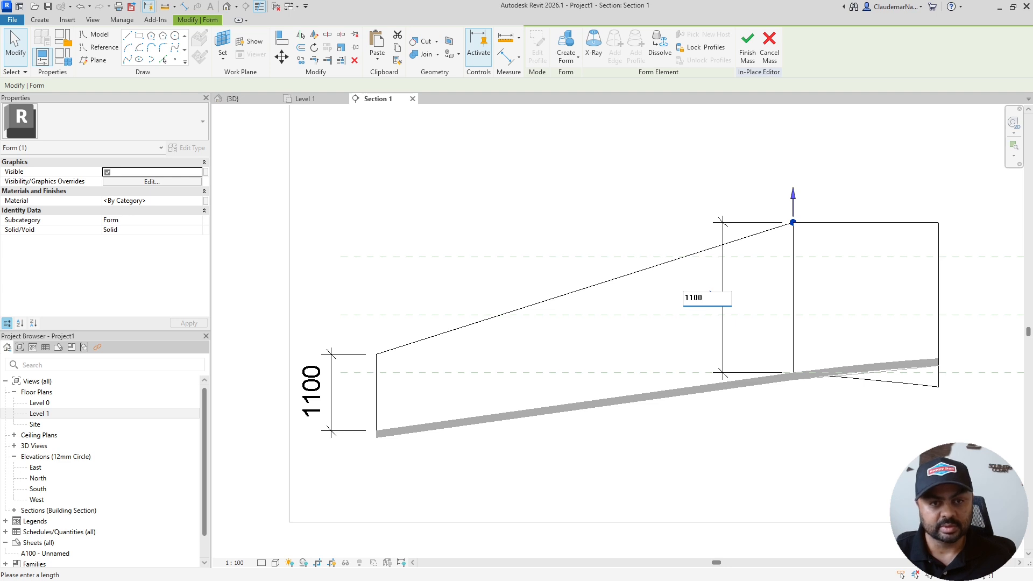
{"action": "key", "text": "Return"}
{"action": "left_click", "coordinate": [659, 218]}
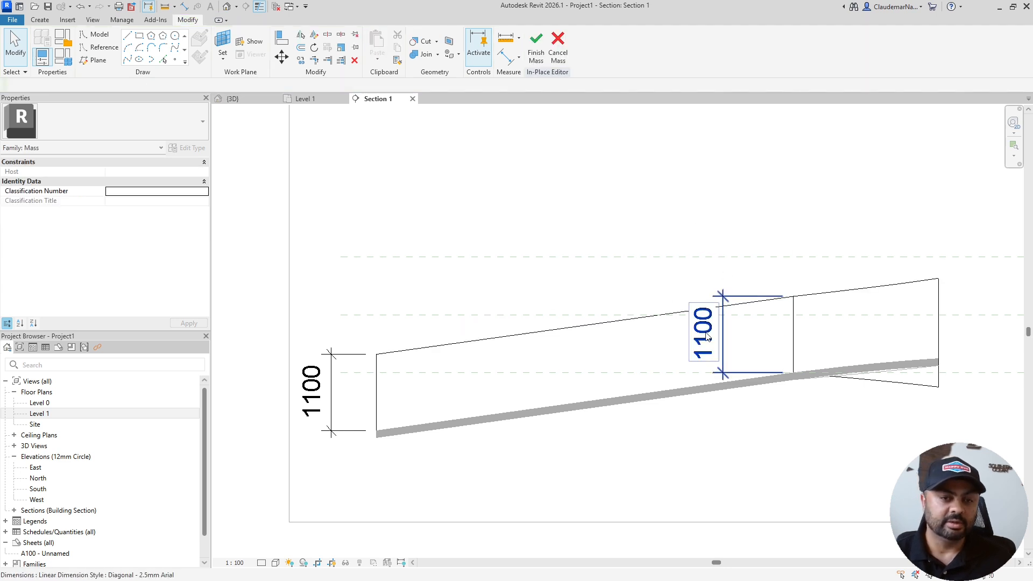
Delete both 1100 mm height dimensions from the section view
{"action": "left_click", "coordinate": [728, 353]}
{"action": "key", "text": "Delete"}
{"action": "scroll", "coordinate": [737, 370], "scroll_direction": "down", "scroll_amount": 2}
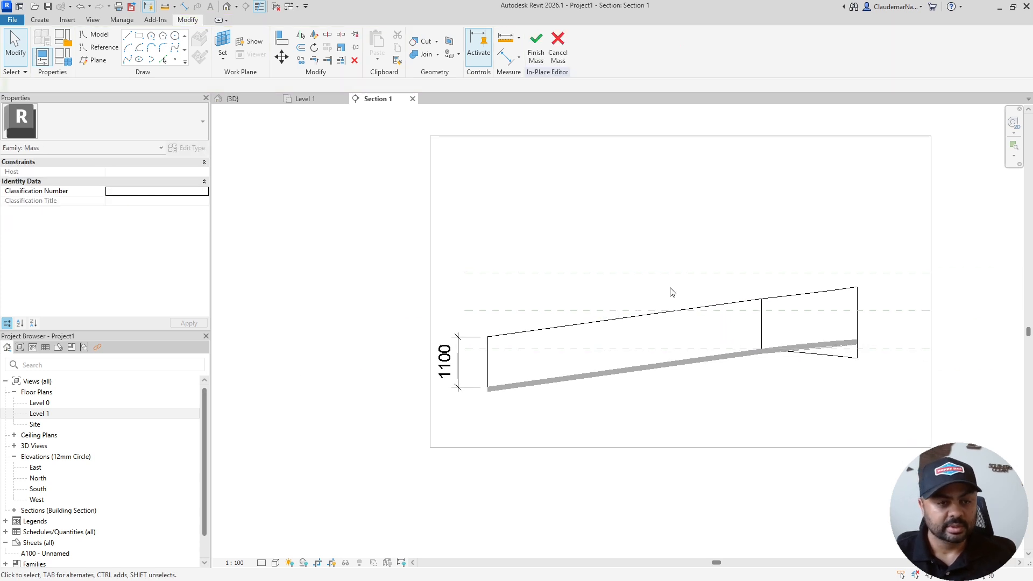
{"action": "left_click", "coordinate": [458, 371]}
{"action": "key", "text": "Delete"}
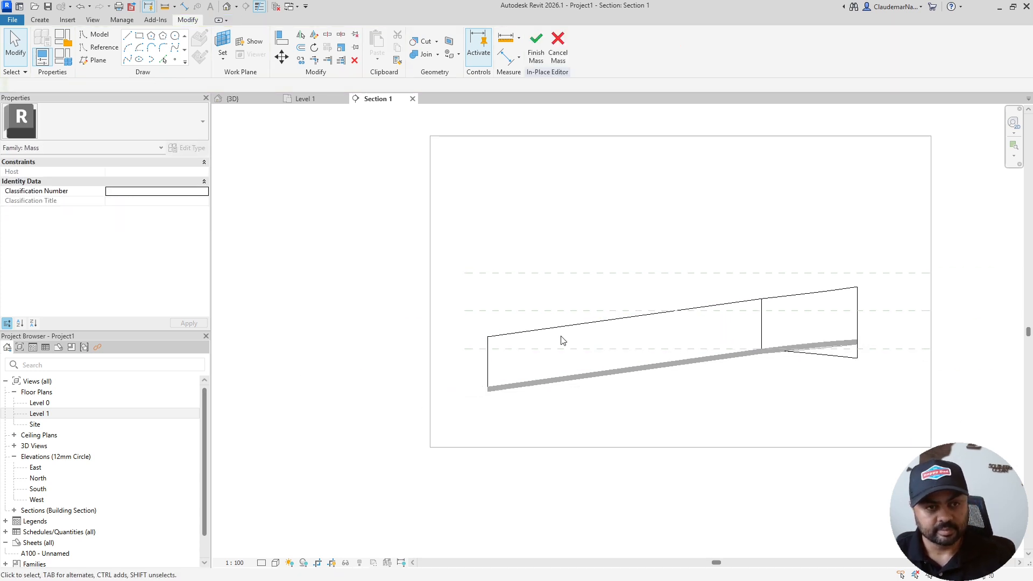
Finish editing the in-place mass and return to the 3D view
{"action": "left_click", "coordinate": [532, 50]}
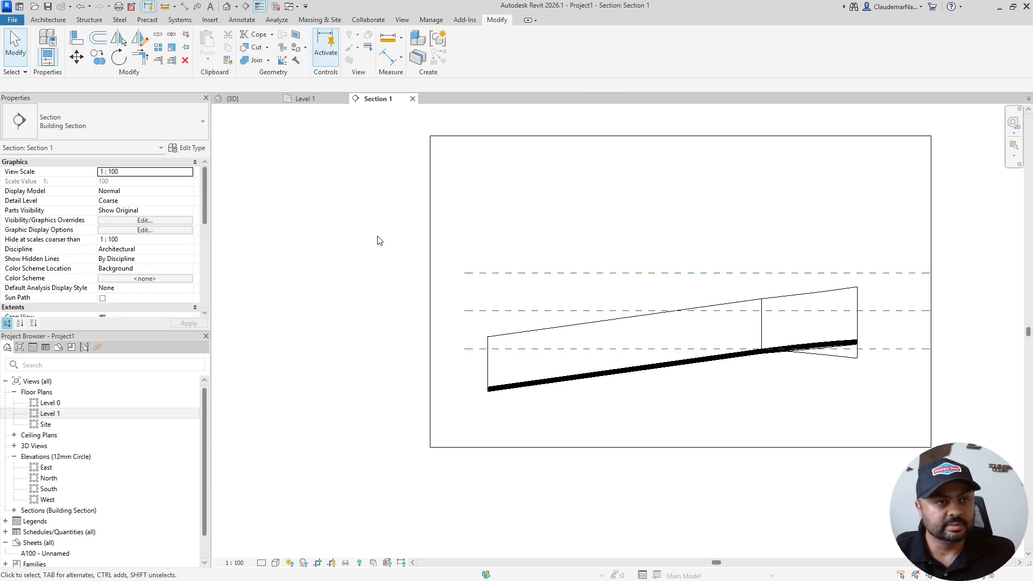
{"action": "left_click", "coordinate": [232, 99]}
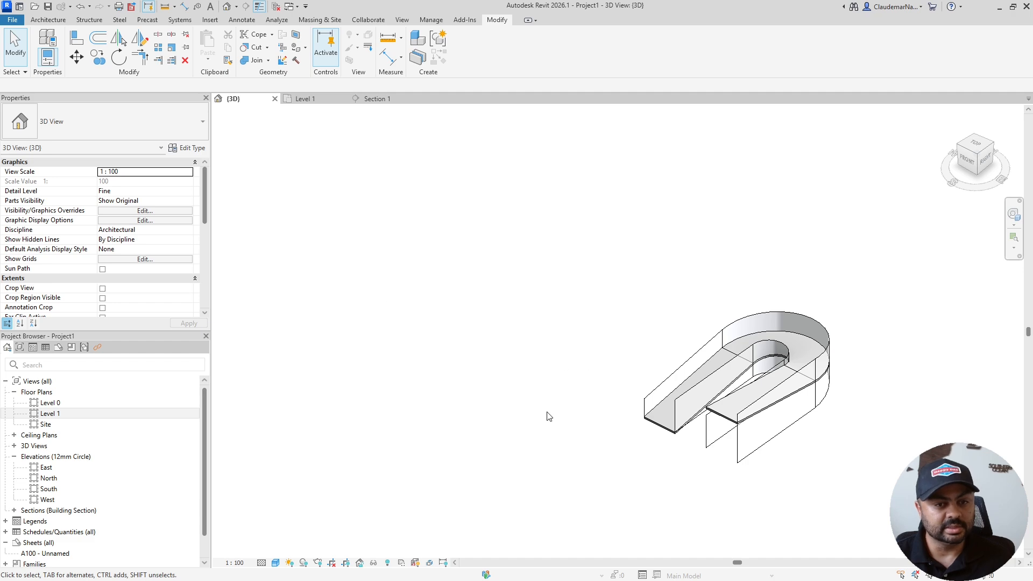
From the front view, copy the three original ramp floor slabs 1100 mm vertically upward as height references
{"action": "scroll", "coordinate": [802, 464], "scroll_direction": "up", "scroll_amount": 3}
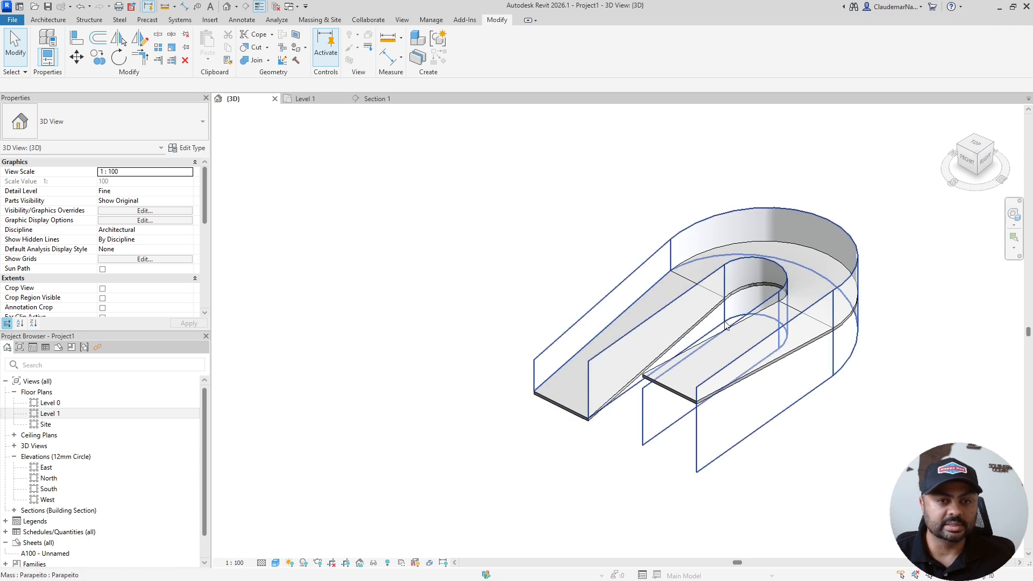
{"action": "scroll", "coordinate": [697, 341], "scroll_direction": "down", "scroll_amount": 2}
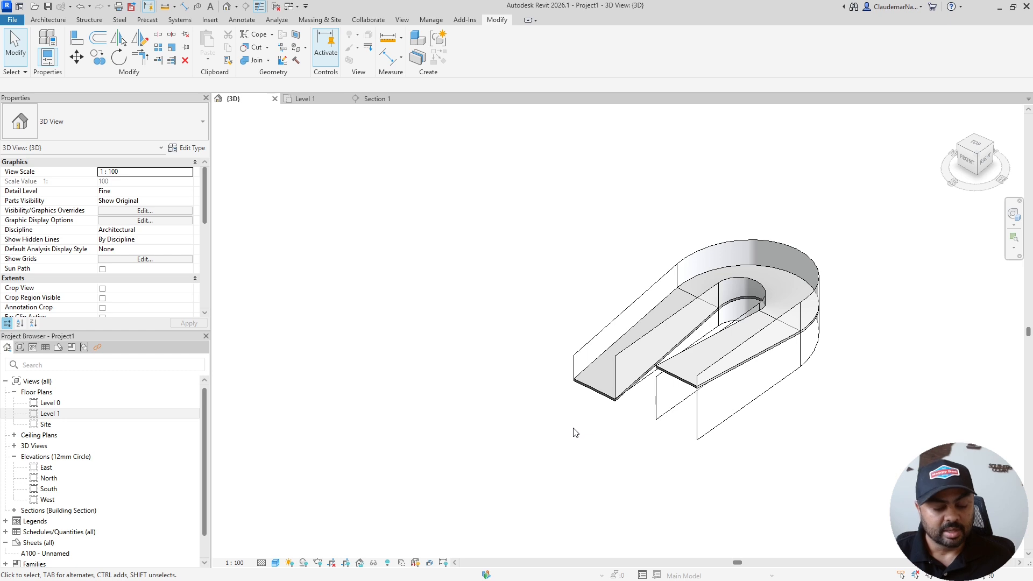
{"action": "middle_click_drag", "start_coordinate": [573, 435], "coordinate": [638, 392], "text": "shift"}
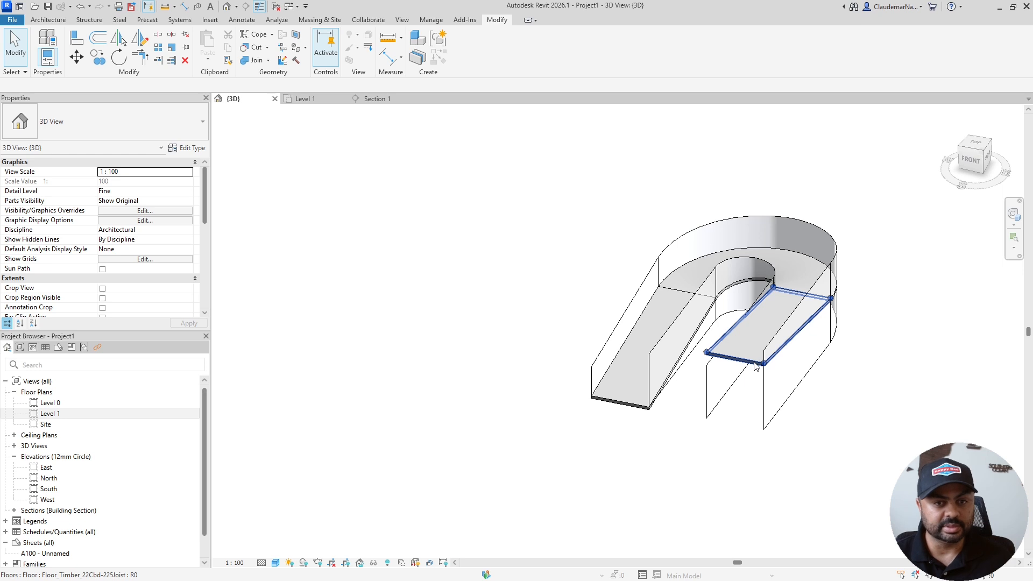
{"action": "left_click", "coordinate": [972, 158]}
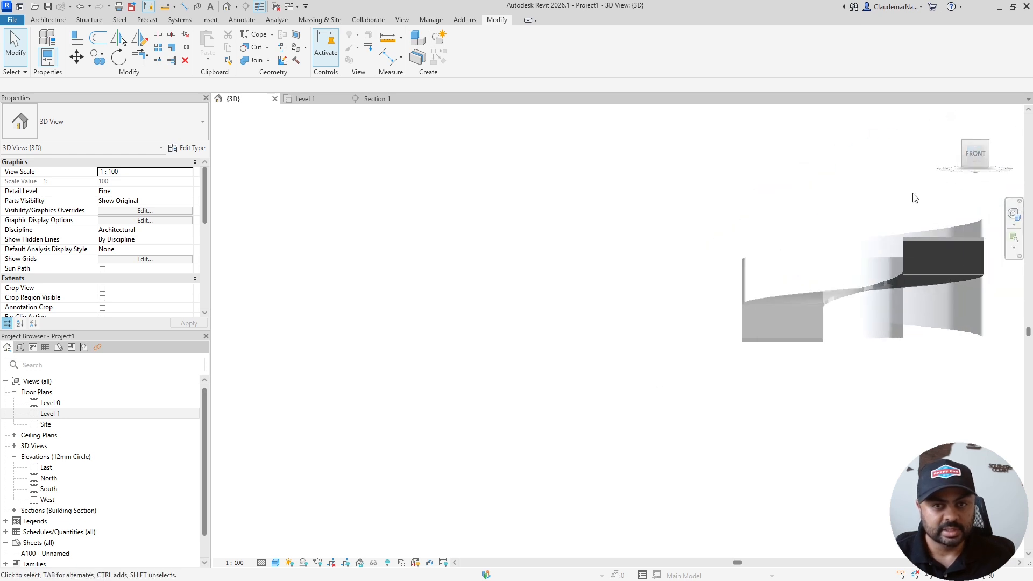
{"action": "left_click", "coordinate": [547, 397]}
{"action": "scroll", "coordinate": [557, 369], "scroll_direction": "up", "scroll_amount": 2}
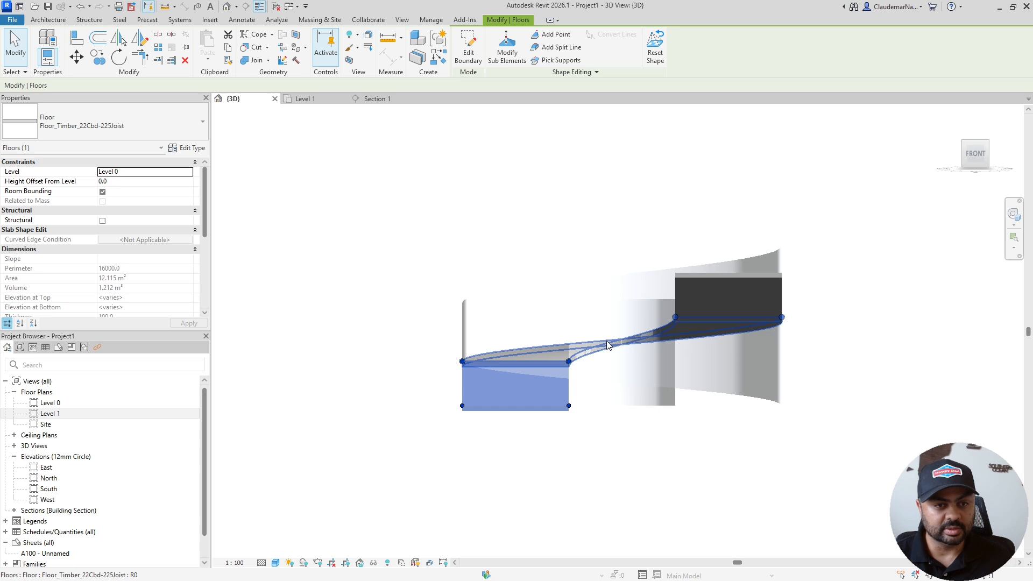
{"action": "left_click", "coordinate": [592, 355], "text": "ctrl"}
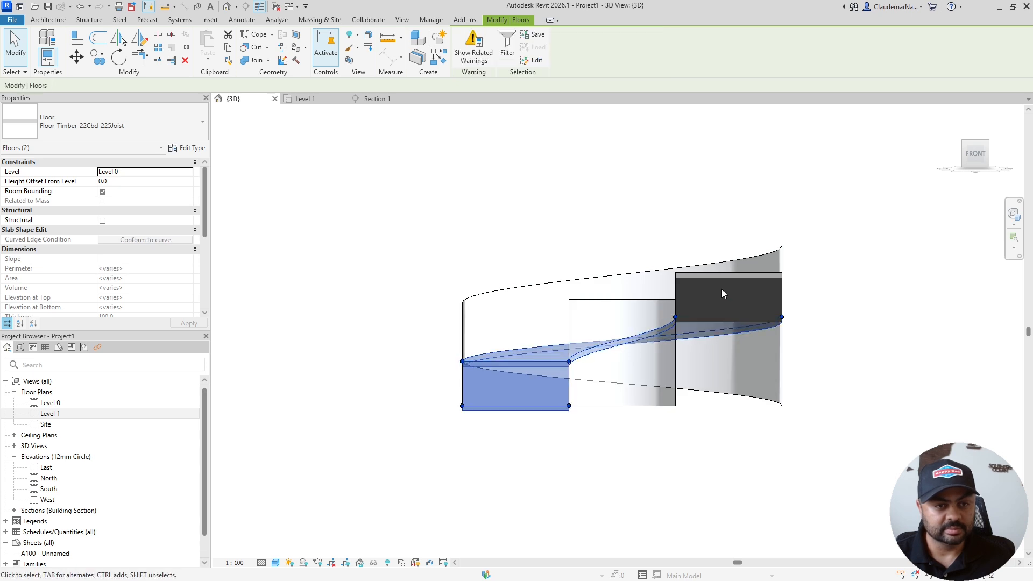
{"action": "left_click", "coordinate": [747, 274], "text": "ctrl"}
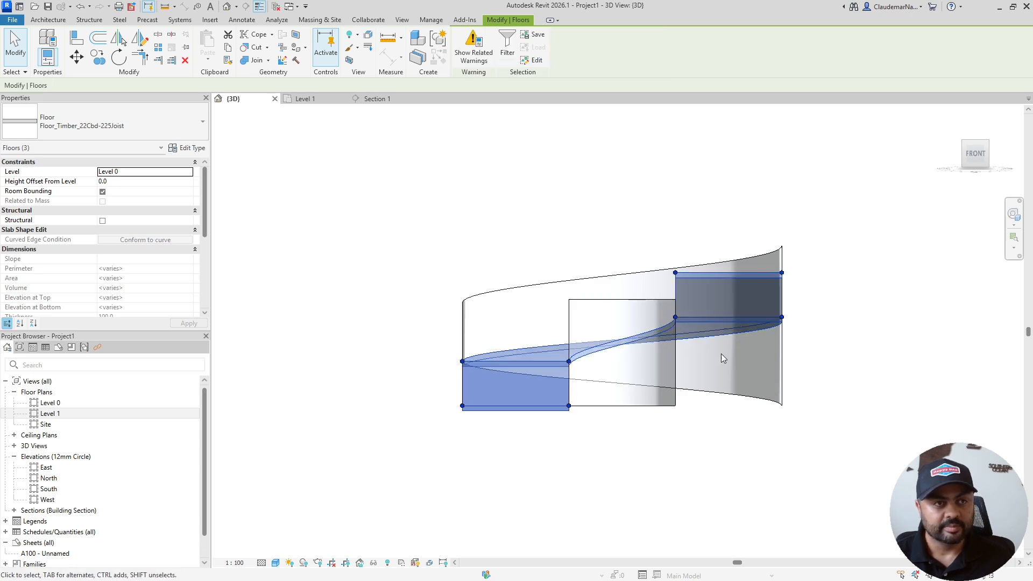
{"action": "left_click", "coordinate": [98, 57]}
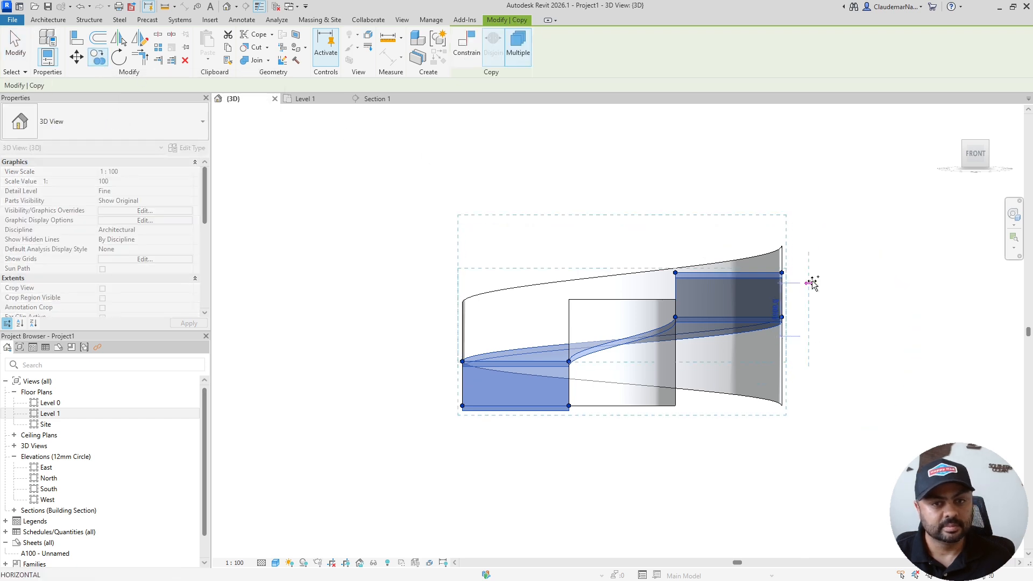
{"action": "type", "text": "110"}
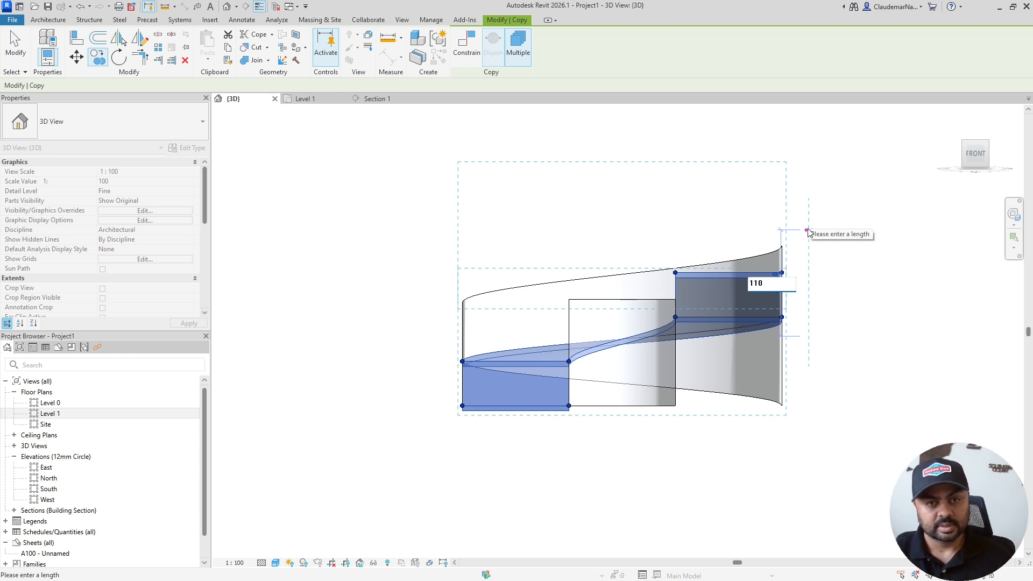
{"action": "key", "text": "Return"}
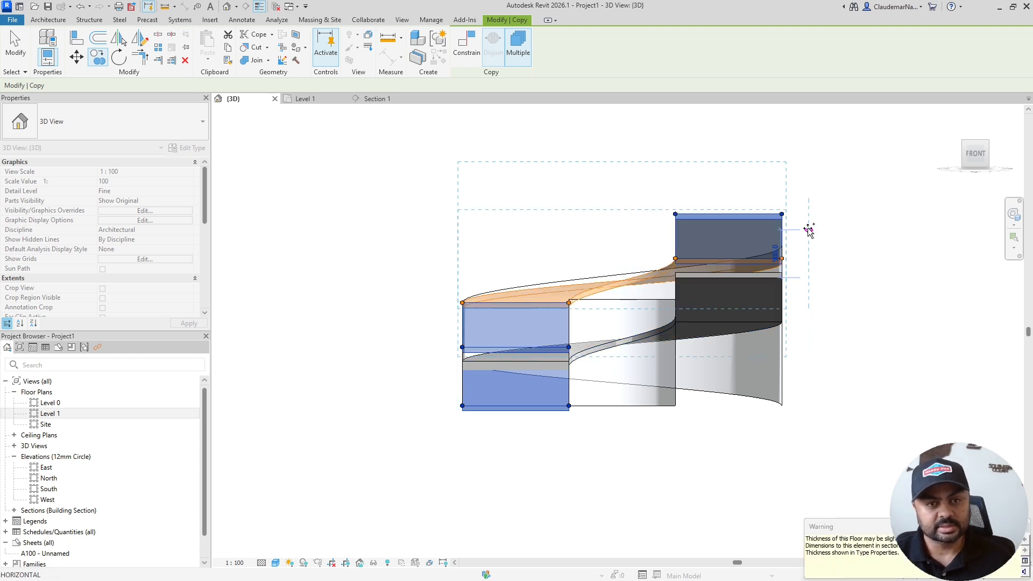
{"action": "key", "text": "Escape"}
Edit the Parapeito mass in place and lower the inner parapet's upper vertex at the ramp's low end to the copied slab
{"action": "middle_click_drag", "start_coordinate": [773, 291], "coordinate": [592, 458], "text": "shift"}
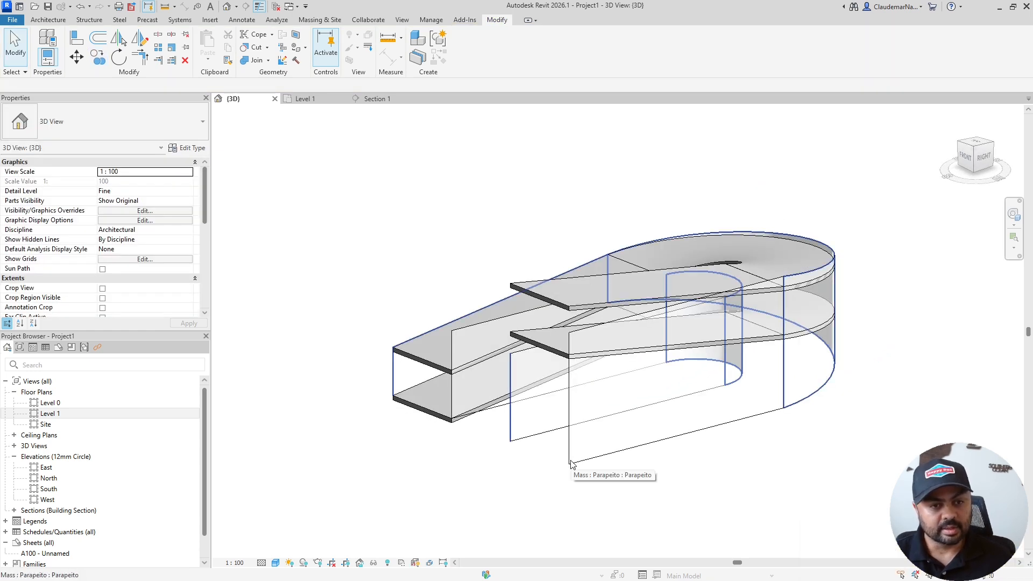
{"action": "left_click", "coordinate": [570, 463]}
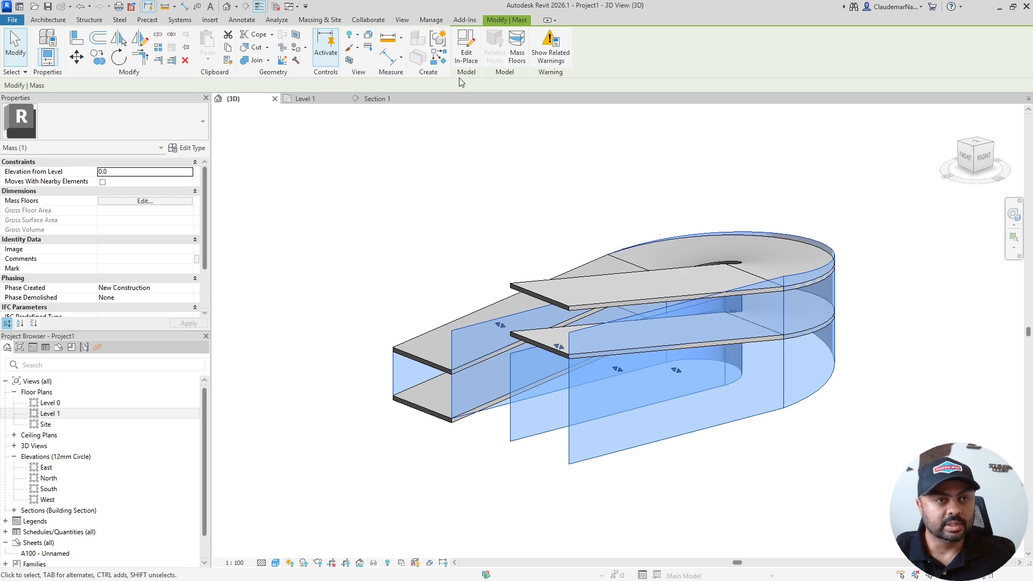
{"action": "left_click", "coordinate": [464, 46]}
{"action": "scroll", "coordinate": [566, 381], "scroll_direction": "up", "scroll_amount": 5}
{"action": "scroll", "coordinate": [566, 381], "scroll_direction": "down", "scroll_amount": 5}
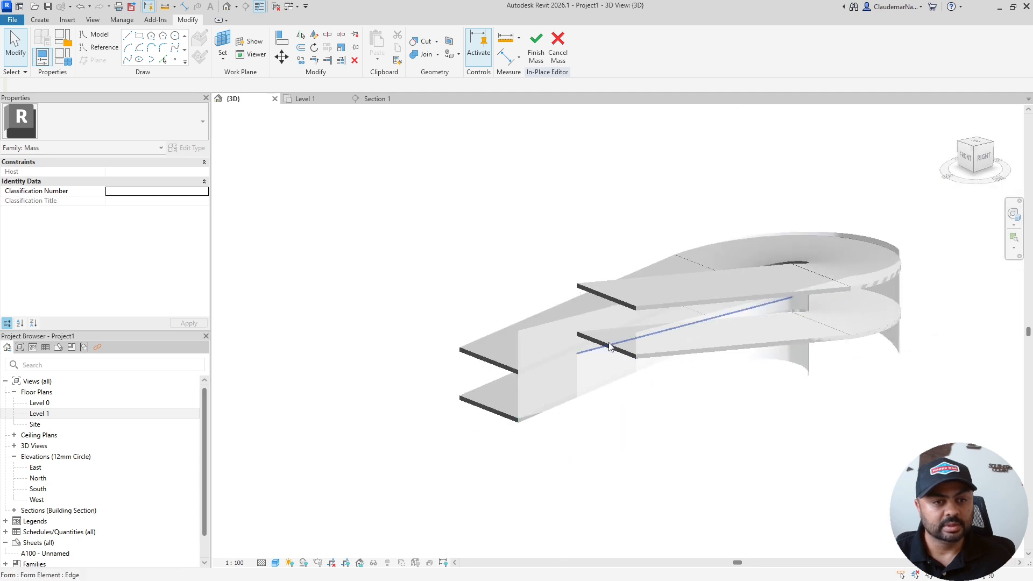
{"action": "scroll", "coordinate": [550, 361], "scroll_direction": "up", "scroll_amount": 5}
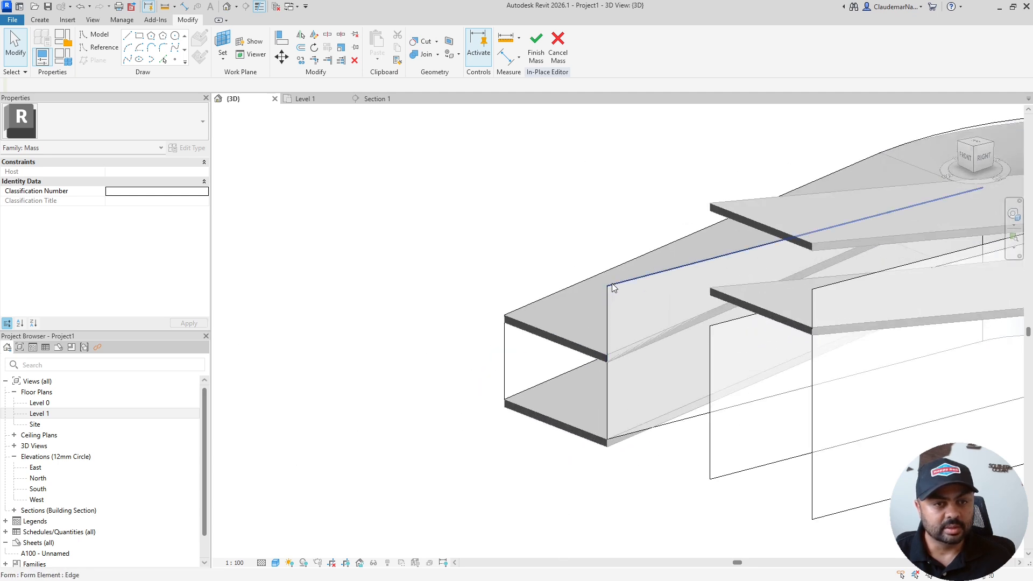
{"action": "left_click", "coordinate": [607, 286]}
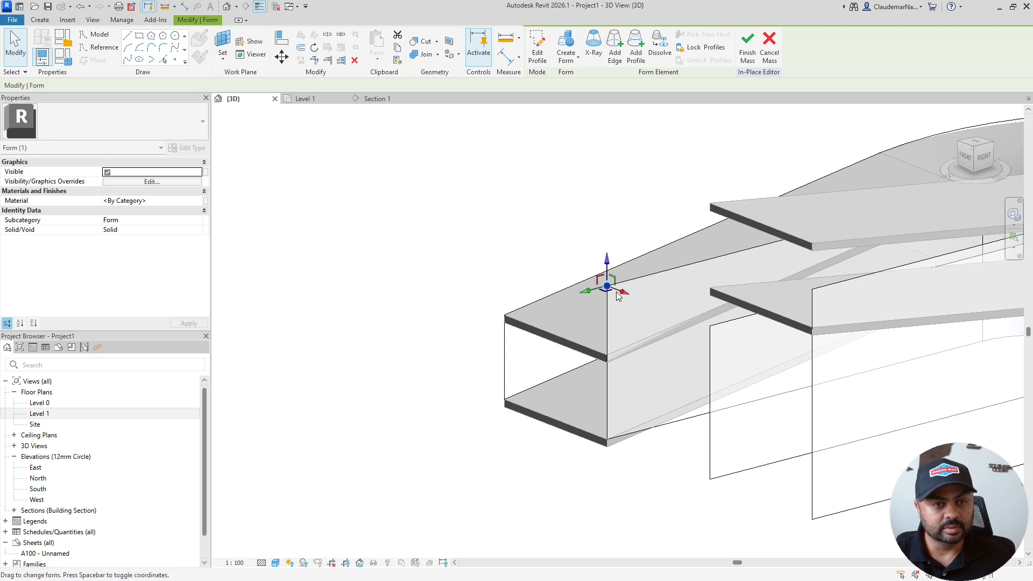
{"action": "scroll", "coordinate": [608, 312], "scroll_direction": "up", "scroll_amount": 2}
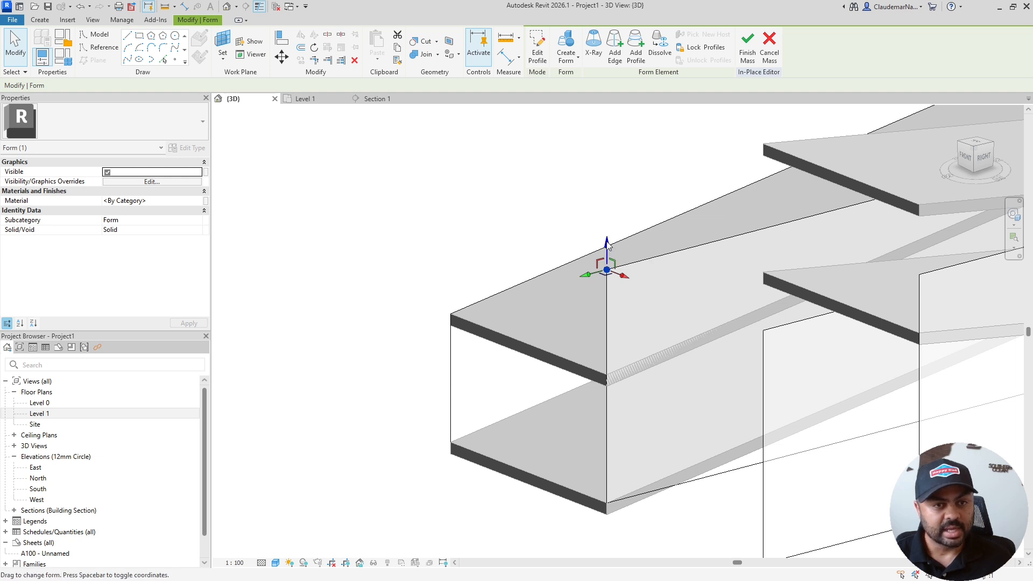
{"action": "left_click_drag", "start_coordinate": [607, 243], "coordinate": [606, 349]}
{"action": "scroll", "coordinate": [566, 315], "scroll_direction": "down", "scroll_amount": 2}
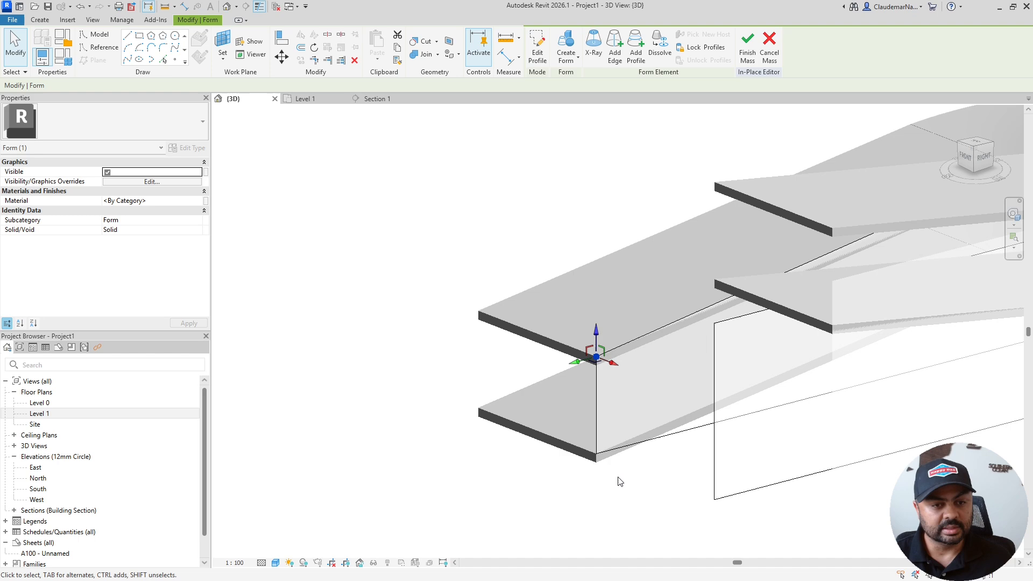
At the ramp's high end, raise the inner parapet's upper vertex to the copied slab and its lower vertex to the original slab
{"action": "scroll", "coordinate": [617, 482], "scroll_direction": "up", "scroll_amount": 1}
{"action": "scroll", "coordinate": [570, 360], "scroll_direction": "down", "scroll_amount": 2}
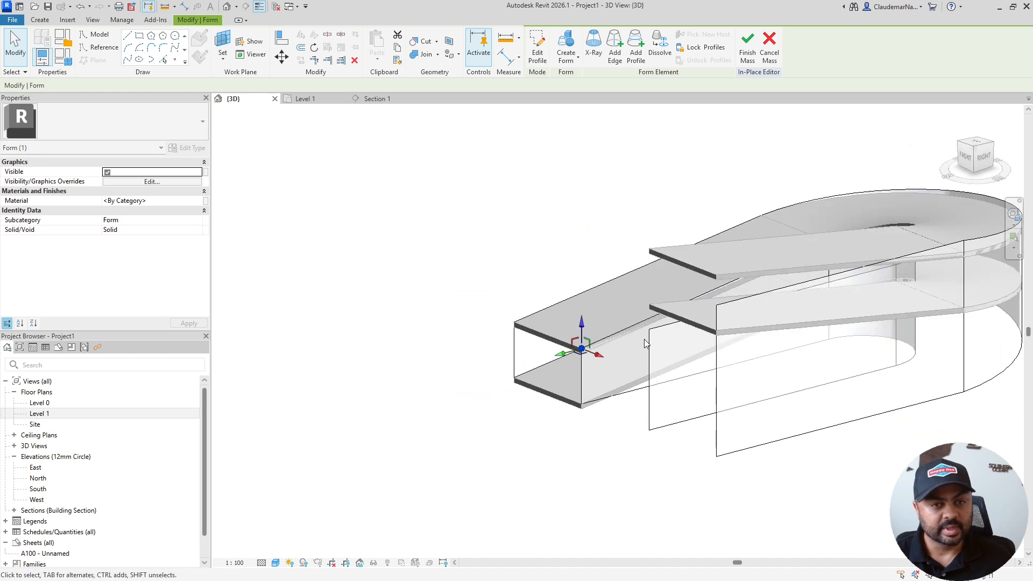
{"action": "scroll", "coordinate": [668, 361], "scroll_direction": "up", "scroll_amount": 2}
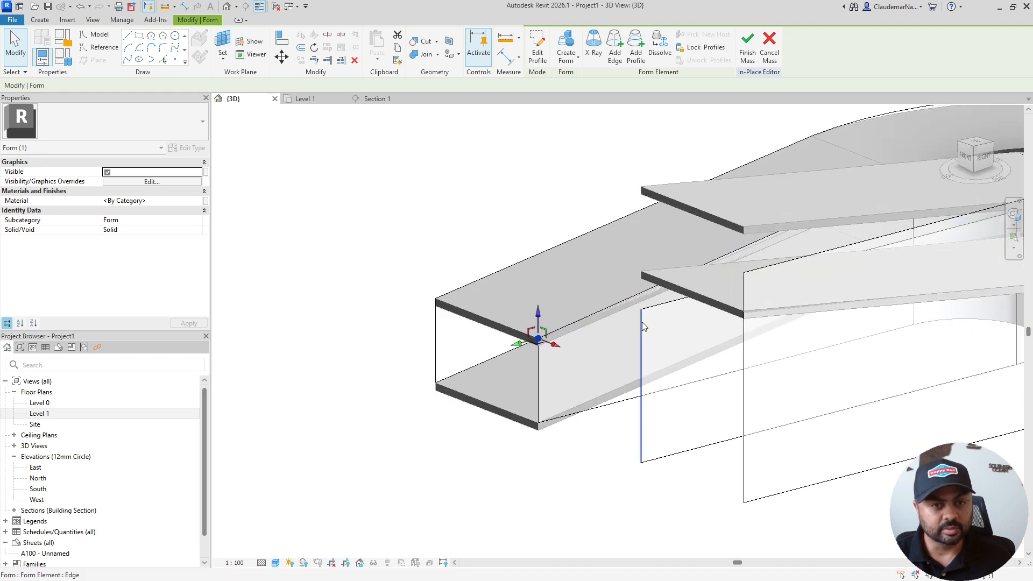
{"action": "left_click", "coordinate": [641, 315]}
{"action": "left_click", "coordinate": [612, 483]}
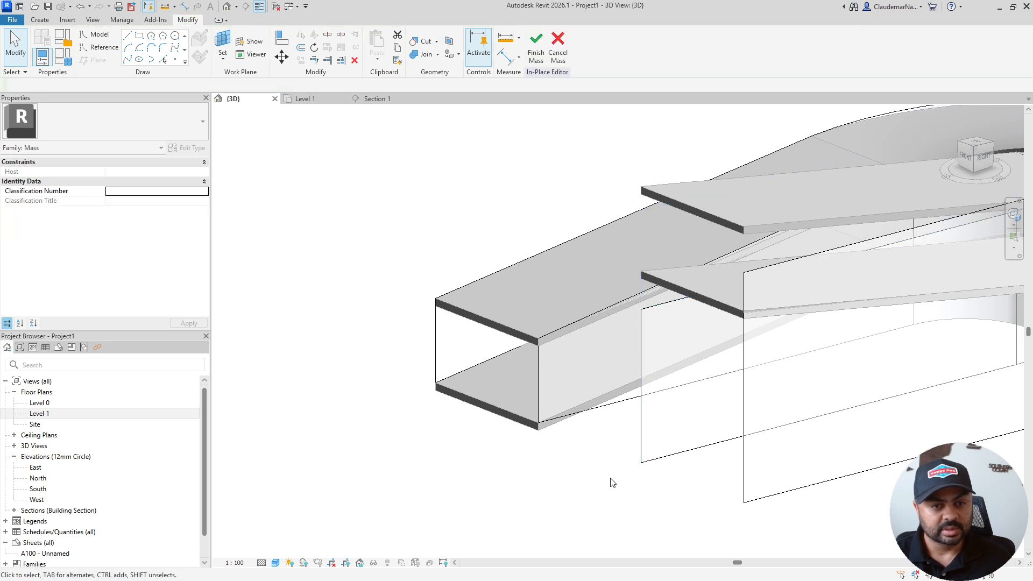
{"action": "left_click", "coordinate": [641, 310]}
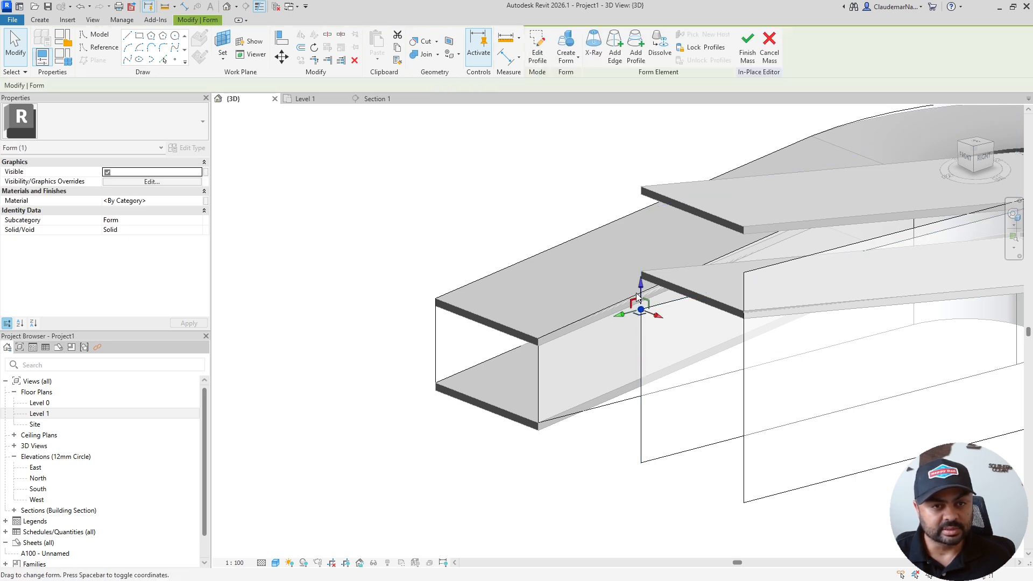
{"action": "left_click_drag", "start_coordinate": [642, 289], "coordinate": [639, 164]}
{"action": "left_click", "coordinate": [640, 459]}
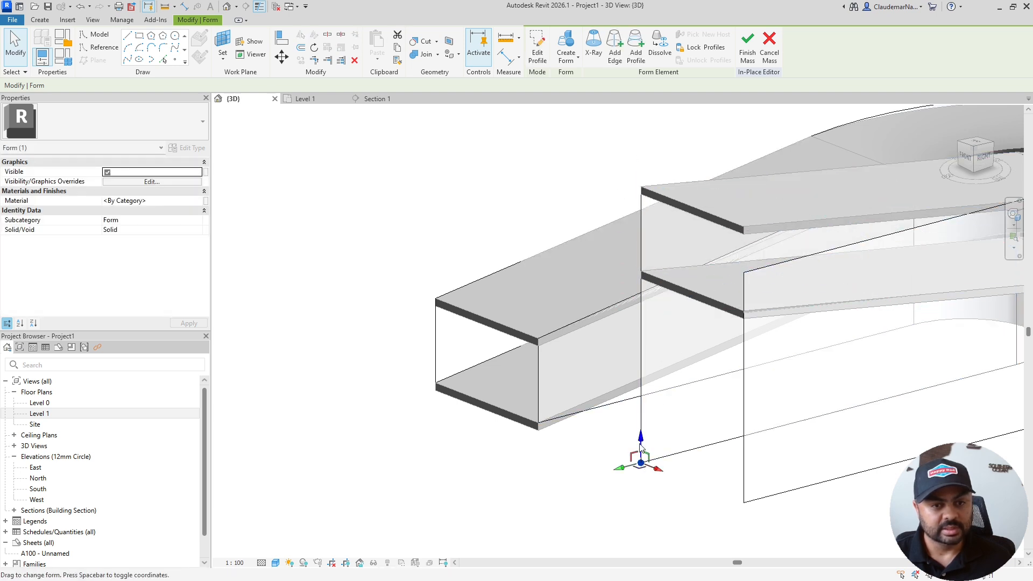
{"action": "left_click_drag", "start_coordinate": [639, 439], "coordinate": [641, 247]}
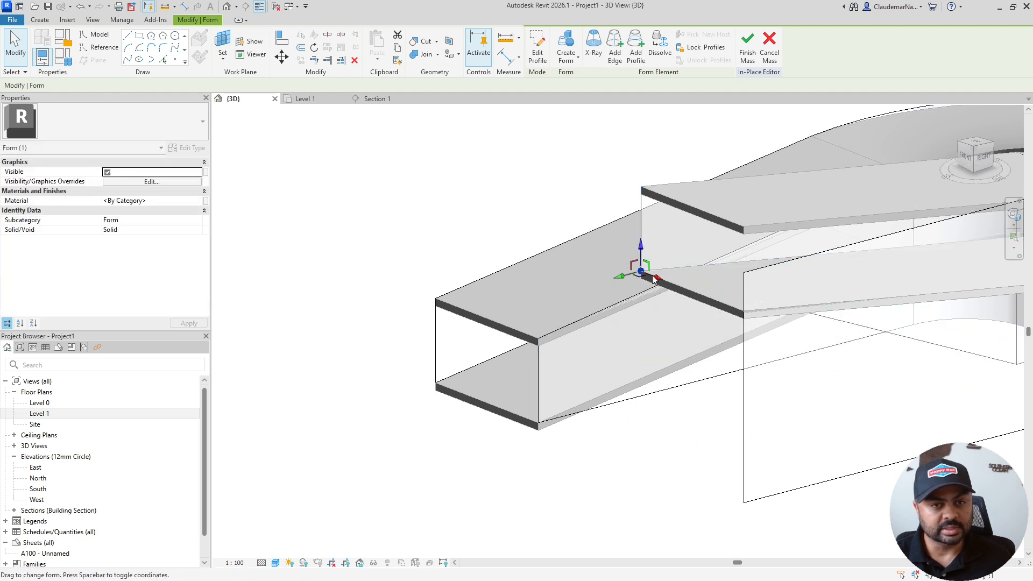
Raise the outer parapet's upper and lower vertices at the ramp's high end to the copied and original slabs respectively
{"action": "left_click", "coordinate": [746, 275]}
{"action": "left_click_drag", "start_coordinate": [742, 251], "coordinate": [745, 206]}
{"action": "left_click", "coordinate": [745, 502]}
{"action": "left_click_drag", "start_coordinate": [744, 479], "coordinate": [758, 289]}
{"action": "scroll", "coordinate": [622, 427], "scroll_direction": "down", "scroll_amount": 3}
{"action": "scroll", "coordinate": [795, 483], "scroll_direction": "up", "scroll_amount": 3}
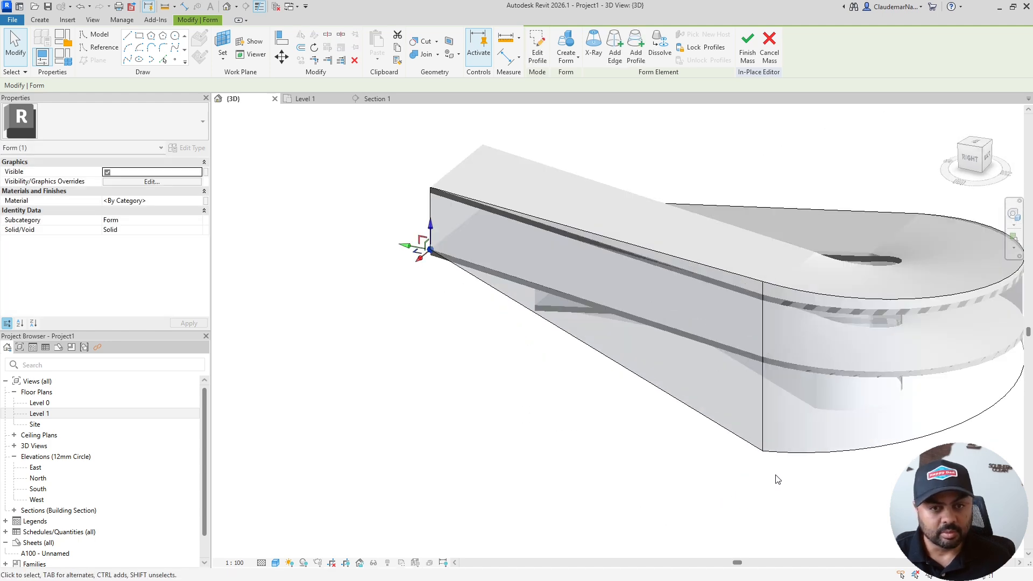
Align the outer parapet's lower and upper vertices with the two slabs where the upper straight flight meets the curve
{"action": "left_click", "coordinate": [762, 476]}
{"action": "scroll", "coordinate": [770, 312], "scroll_direction": "up", "scroll_amount": 4}
{"action": "scroll", "coordinate": [759, 283], "scroll_direction": "up", "scroll_amount": 2}
{"action": "key", "text": "Escape"}
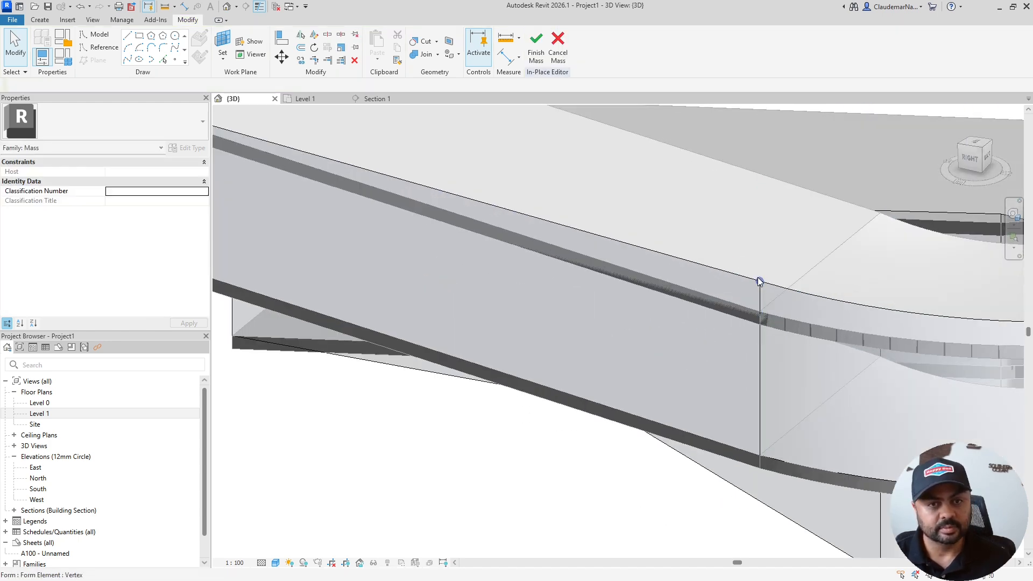
{"action": "left_click", "coordinate": [760, 282]}
{"action": "left_click_drag", "start_coordinate": [763, 257], "coordinate": [762, 288]}
Lower the inner parapet's upper vertex to the copied slab where the lower straight flight meets the curve
{"action": "scroll", "coordinate": [762, 293], "scroll_direction": "down", "scroll_amount": 3}
{"action": "middle_click_drag", "start_coordinate": [874, 473], "coordinate": [494, 431], "text": "shift"}
{"action": "scroll", "coordinate": [645, 413], "scroll_direction": "up", "scroll_amount": 3}
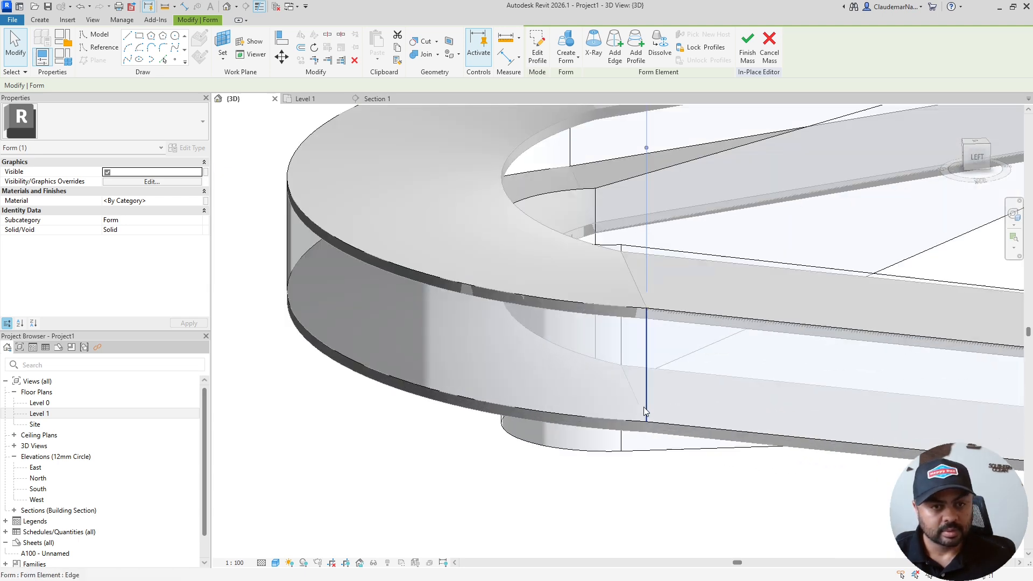
{"action": "middle_click_drag", "start_coordinate": [645, 414], "coordinate": [600, 409], "text": "shift"}
{"action": "left_click", "coordinate": [562, 263]}
{"action": "scroll", "coordinate": [561, 261], "scroll_direction": "up", "scroll_amount": 4}
{"action": "left_click_drag", "start_coordinate": [564, 249], "coordinate": [563, 266]}
{"action": "scroll", "coordinate": [517, 280], "scroll_direction": "down", "scroll_amount": 4}
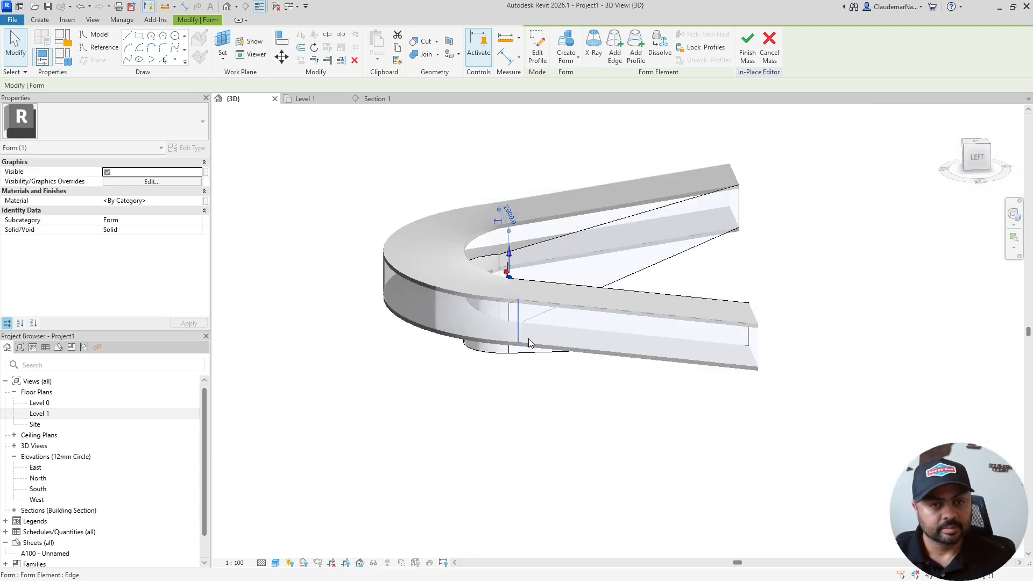
{"action": "left_click", "coordinate": [791, 426]}
Raise the inner parapet's lower vertices at both straight-to-curved joints to the original slab, and finish the mass
{"action": "middle_click_drag", "start_coordinate": [791, 430], "coordinate": [512, 393], "text": "shift"}
{"action": "scroll", "coordinate": [512, 392], "scroll_direction": "up", "scroll_amount": 1}
{"action": "middle_click_drag", "start_coordinate": [676, 400], "coordinate": [653, 366], "text": "shift"}
{"action": "scroll", "coordinate": [652, 365], "scroll_direction": "up", "scroll_amount": 1}
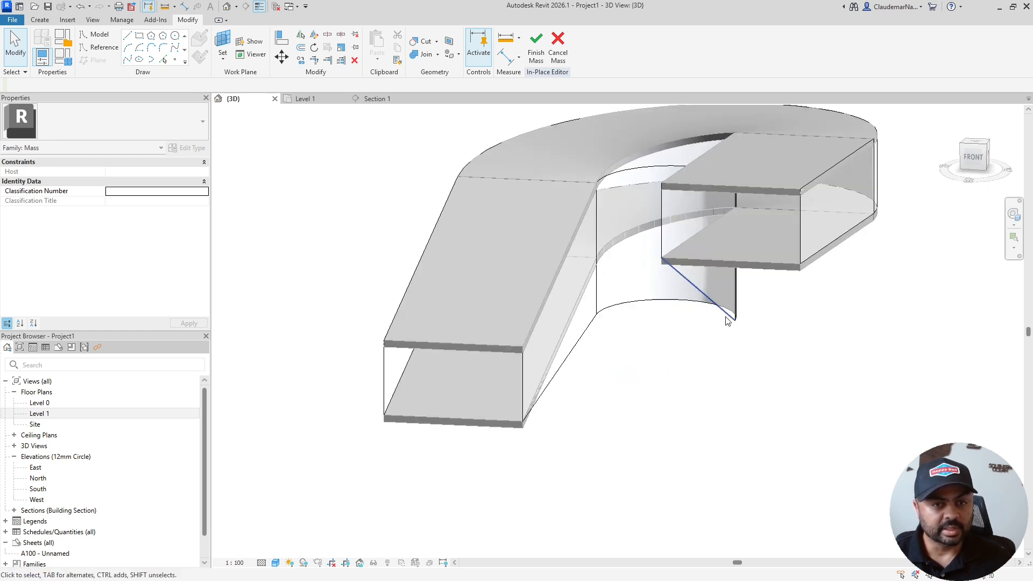
{"action": "left_click", "coordinate": [736, 322]}
{"action": "middle_click_drag", "start_coordinate": [721, 336], "coordinate": [831, 423], "text": "shift"}
{"action": "left_click_drag", "start_coordinate": [598, 232], "coordinate": [594, 132]}
{"action": "middle_click_drag", "start_coordinate": [608, 177], "coordinate": [614, 244], "text": "shift"}
{"action": "left_click_drag", "start_coordinate": [613, 242], "coordinate": [617, 184]}
{"action": "scroll", "coordinate": [667, 241], "scroll_direction": "down", "scroll_amount": 1}
{"action": "middle_click_drag", "start_coordinate": [631, 385], "coordinate": [659, 305], "text": "shift"}
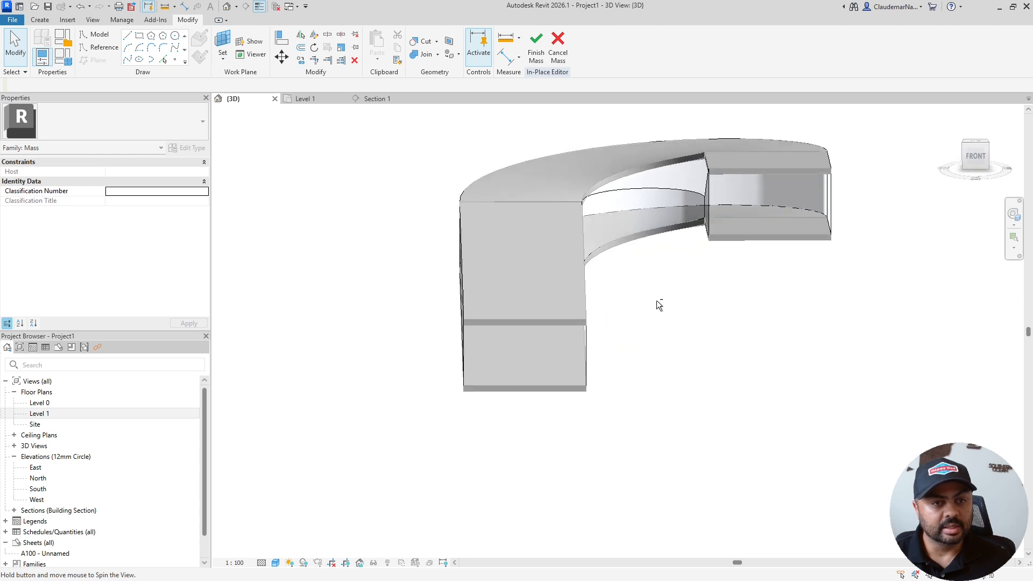
{"action": "left_click", "coordinate": [534, 53]}
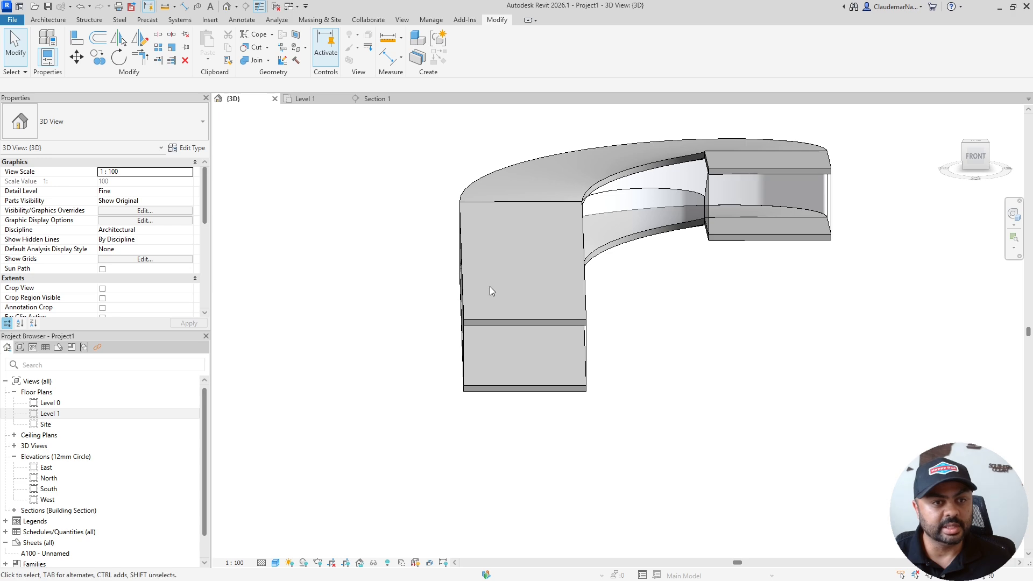
Delete the three copied reference slabs above the ramp
{"action": "left_click", "coordinate": [527, 324]}
{"action": "key", "text": "Escape"}
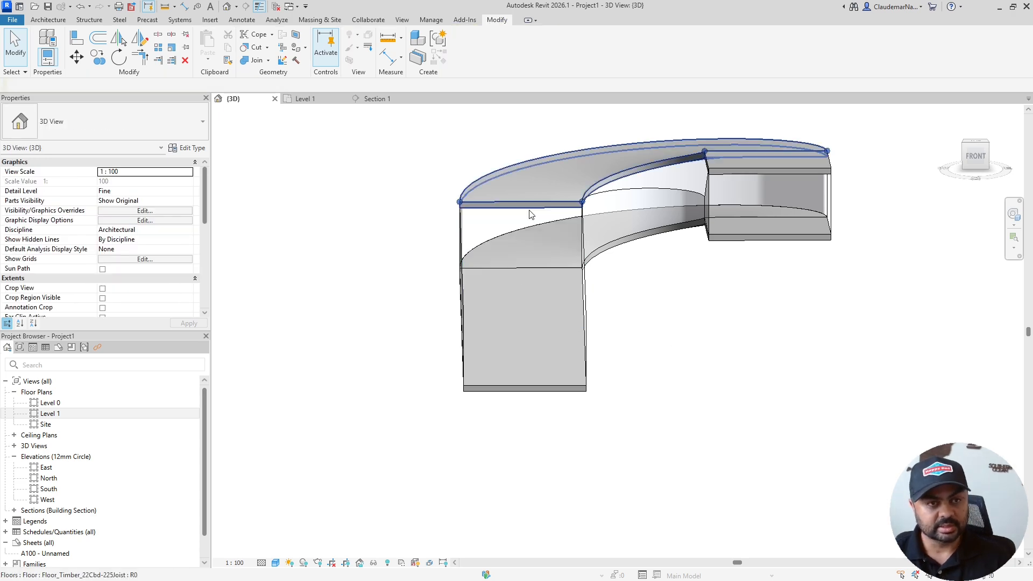
{"action": "left_click", "coordinate": [741, 170]}
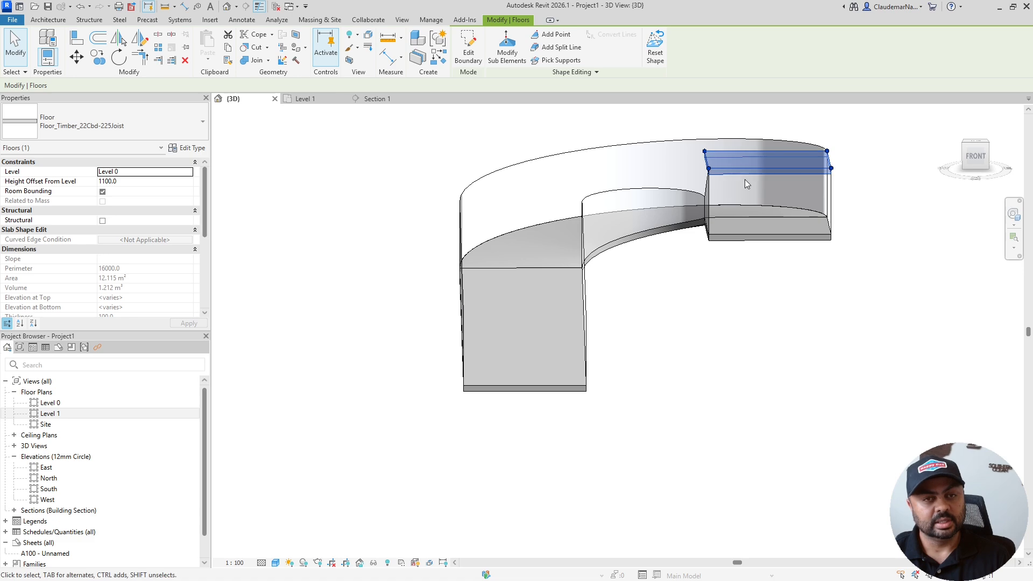
{"action": "key", "text": "Delete"}
{"action": "middle_click_drag", "start_coordinate": [775, 338], "coordinate": [653, 346], "text": "shift"}
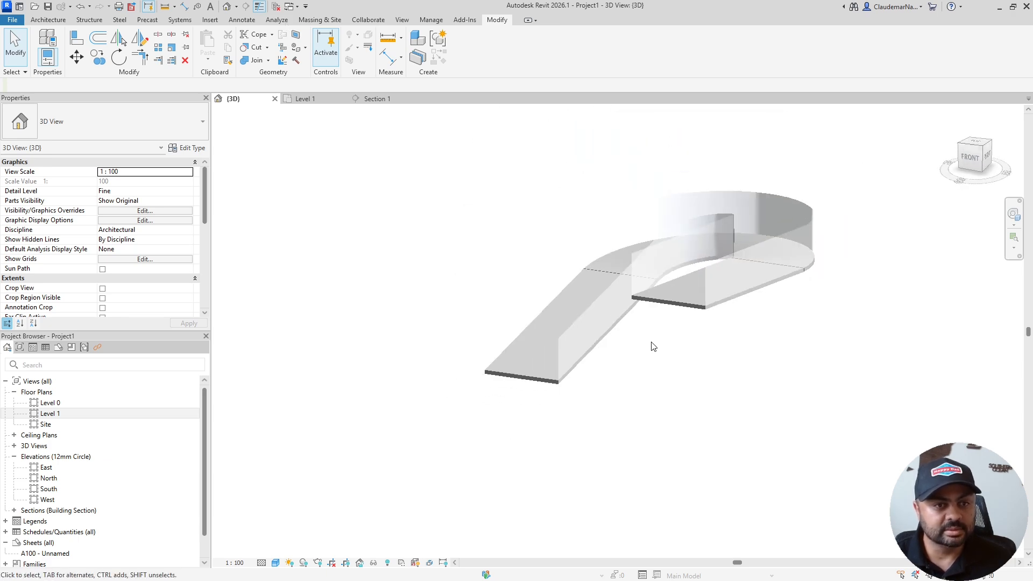
{"action": "middle_click_drag", "start_coordinate": [714, 323], "coordinate": [741, 474], "text": "shift"}
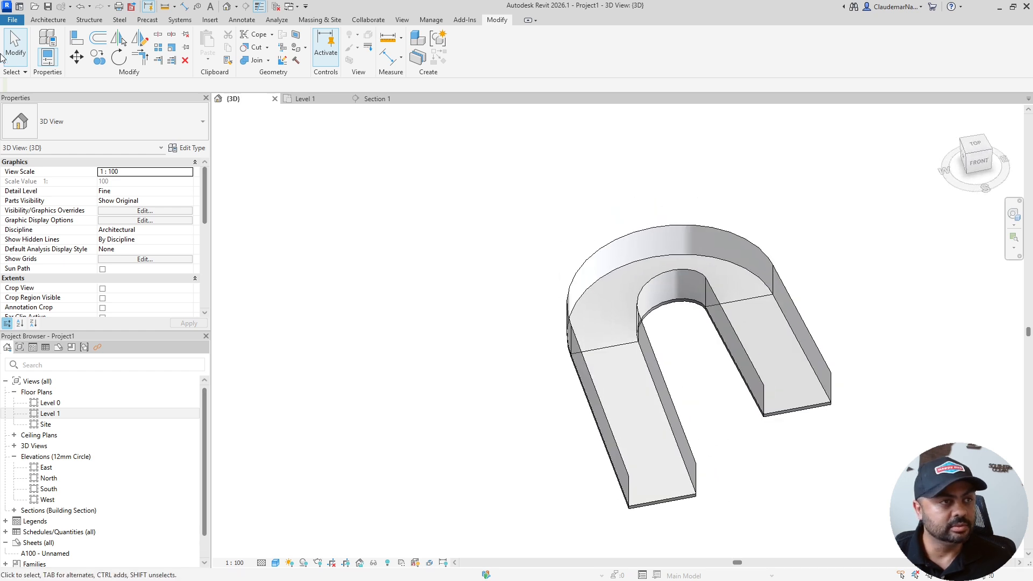
{"action": "left_click", "coordinate": [47, 21]}
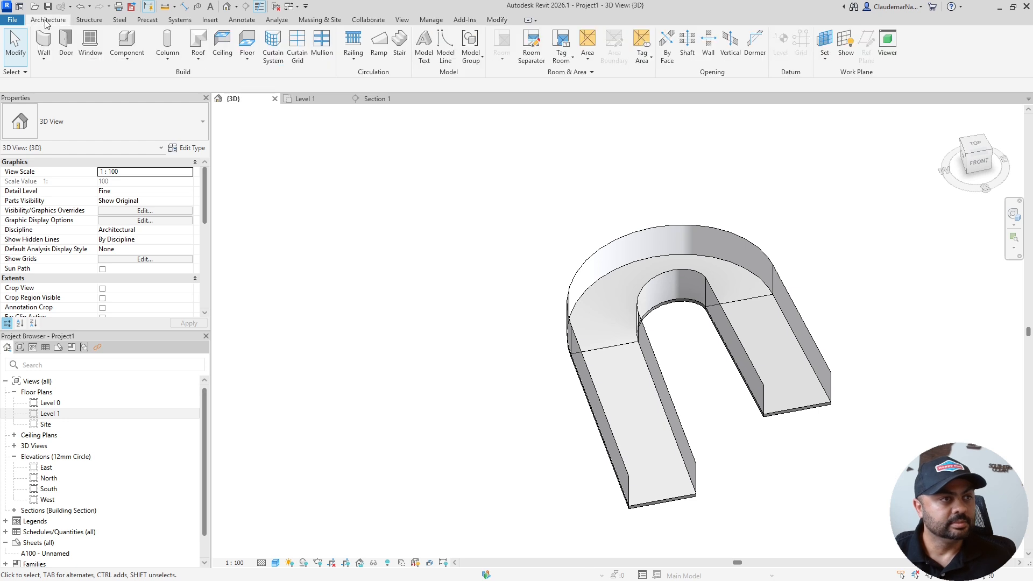
{"action": "left_click", "coordinate": [44, 59]}
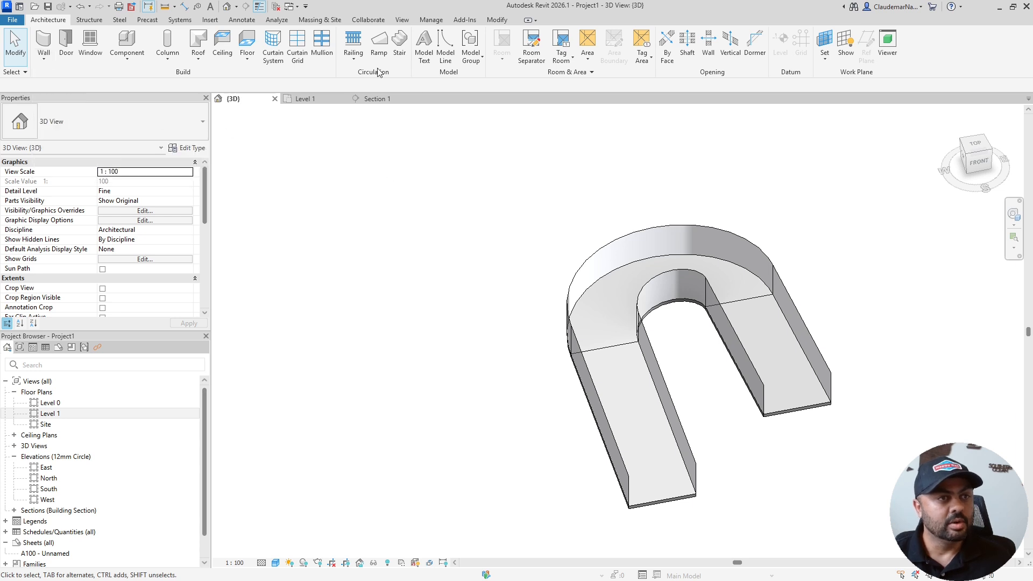
{"action": "left_click", "coordinate": [323, 20]}
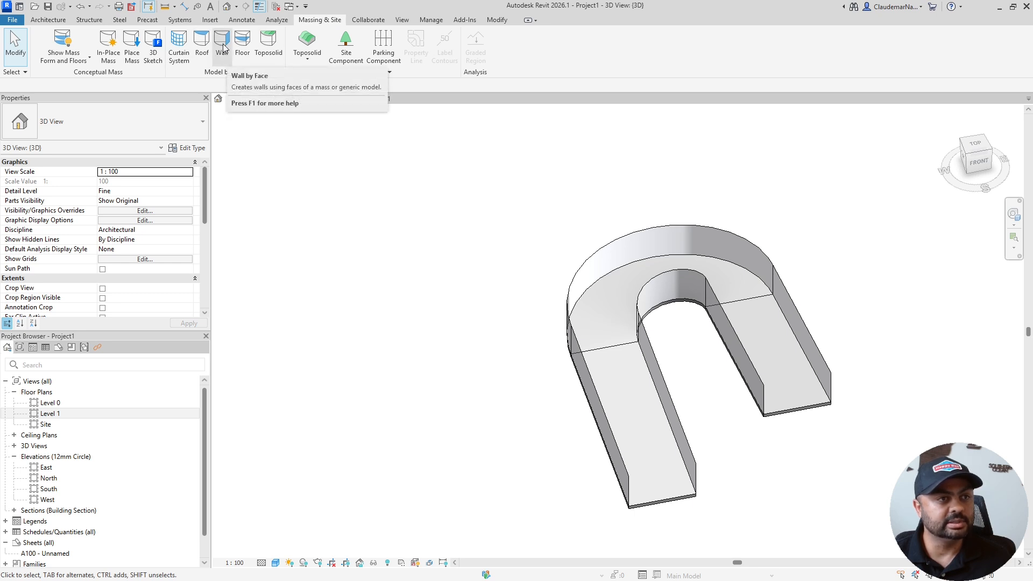
Try placing a Parapeito wall by face on the lower straight flight's outer mass face with location line Finish Face: Interior
{"action": "left_click", "coordinate": [49, 20]}
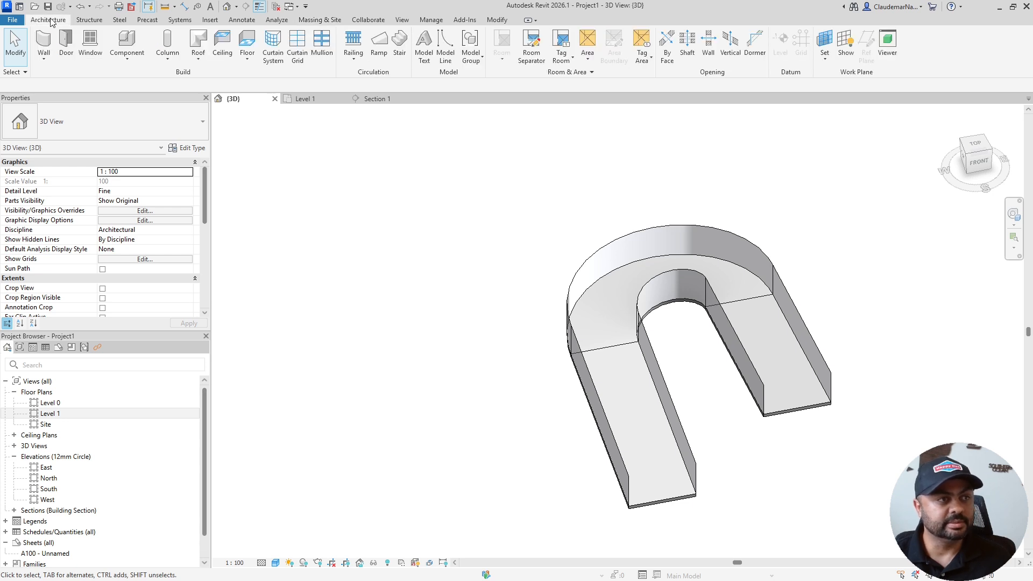
{"action": "left_click", "coordinate": [47, 61]}
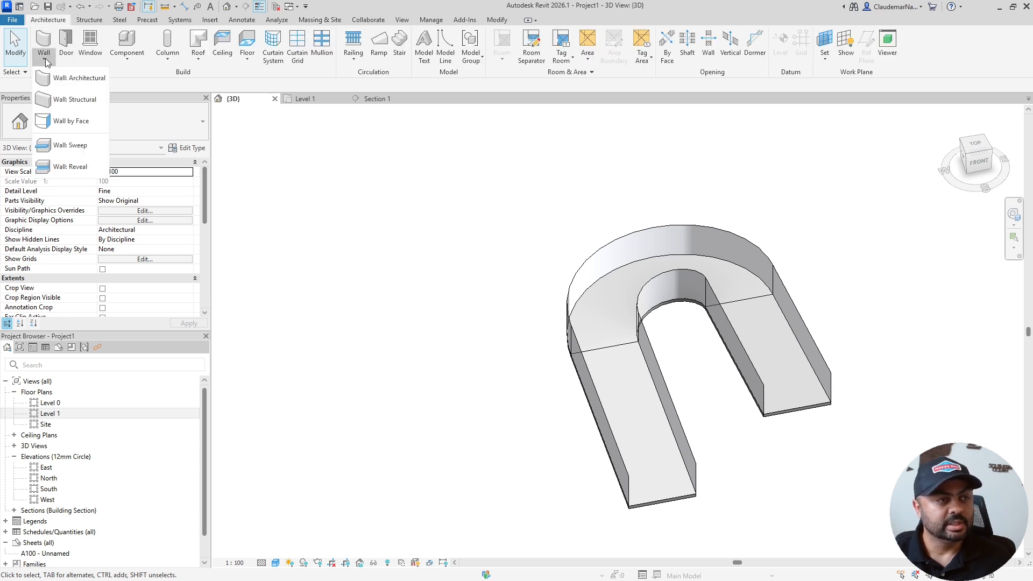
{"action": "left_click", "coordinate": [71, 122]}
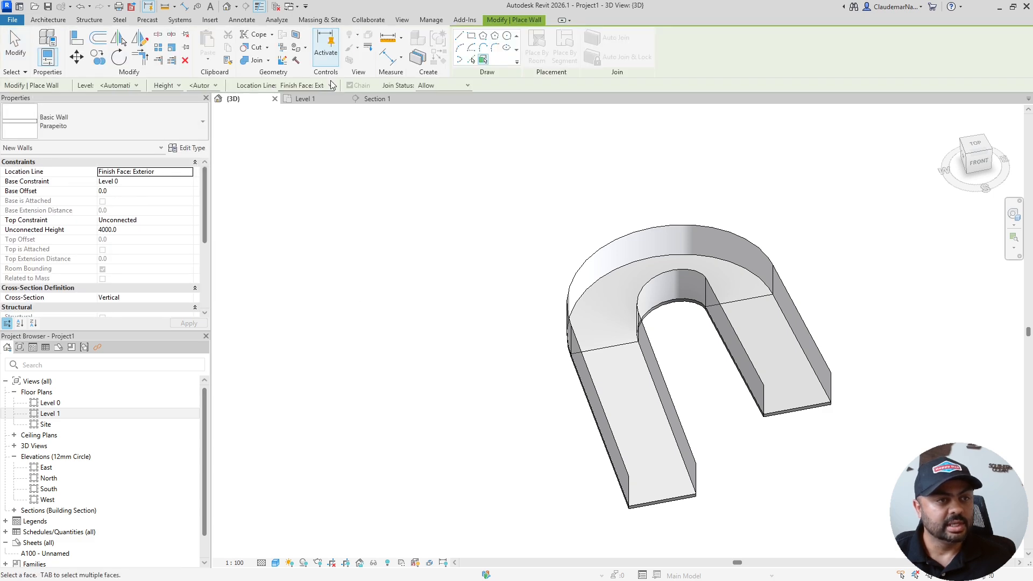
{"action": "left_click", "coordinate": [331, 84]}
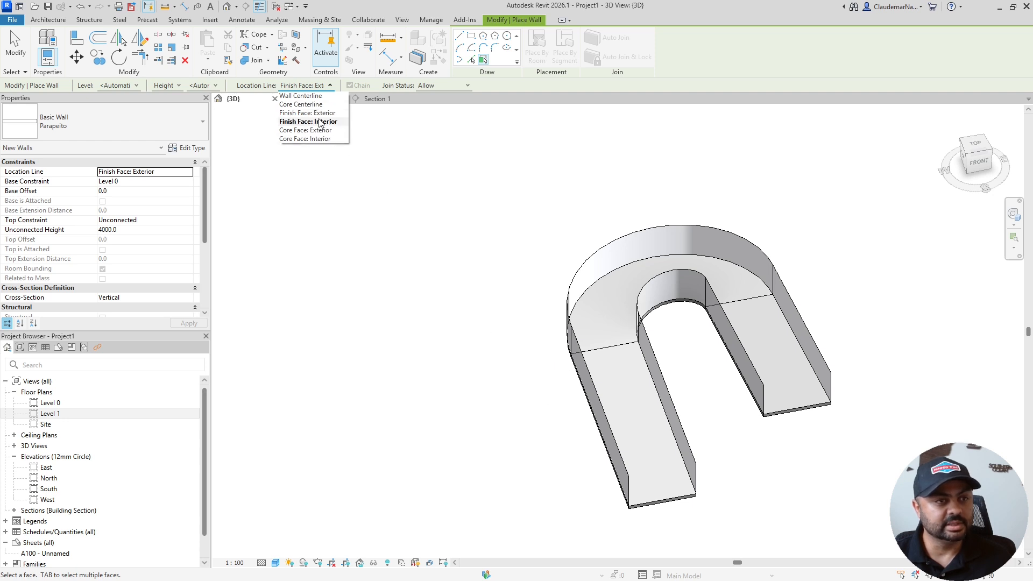
{"action": "left_click", "coordinate": [608, 427]}
{"action": "scroll", "coordinate": [619, 473], "scroll_direction": "up", "scroll_amount": 5}
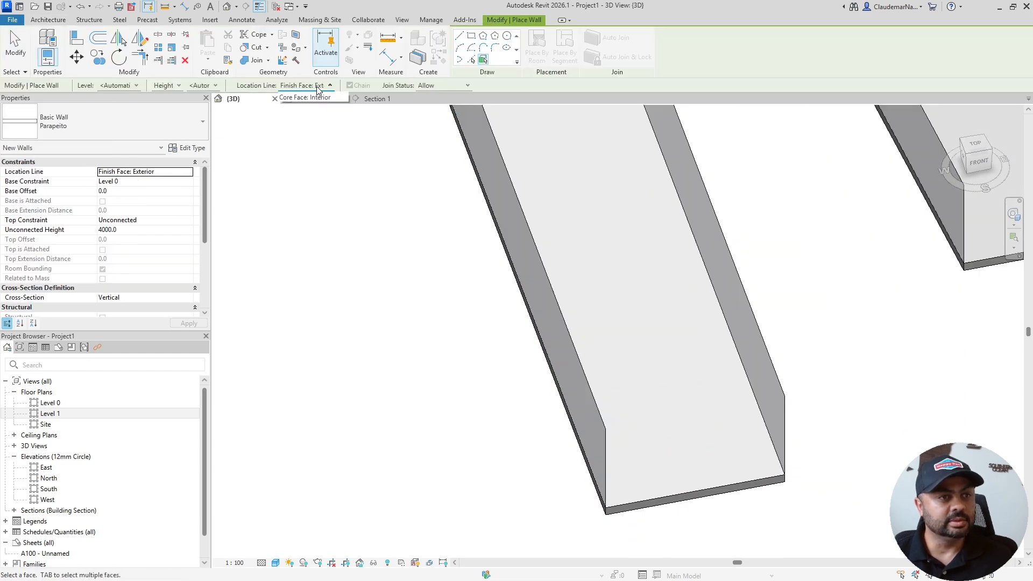
{"action": "left_click", "coordinate": [313, 123]}
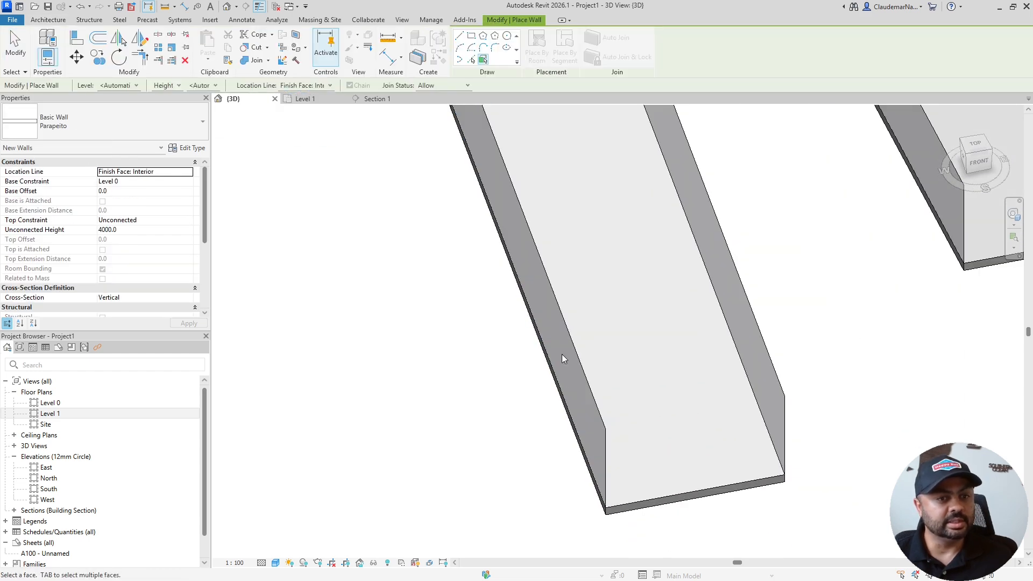
{"action": "left_click", "coordinate": [595, 395]}
{"action": "scroll", "coordinate": [575, 393], "scroll_direction": "down", "scroll_amount": 4}
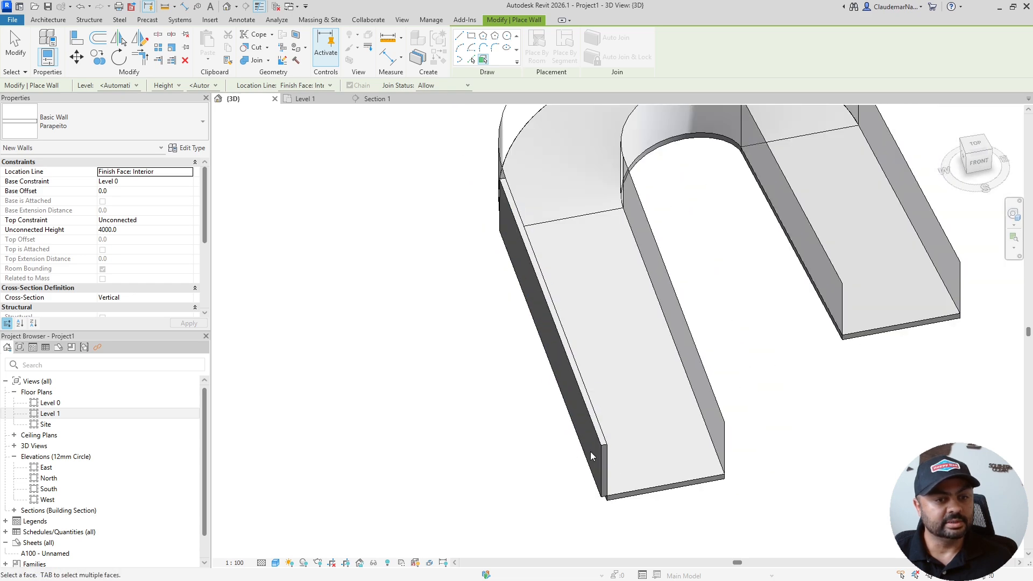
{"action": "scroll", "coordinate": [592, 425], "scroll_direction": "down", "scroll_amount": 2}
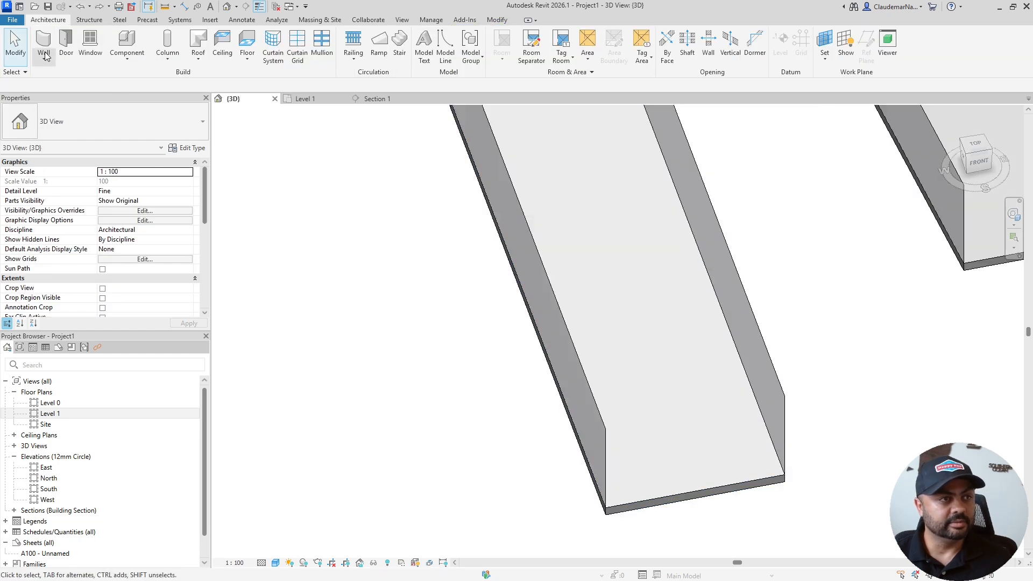
Place Parapeito walls by face on the outer mass faces of the lower straight flight and the curve, with location line Finish Face: Exterior
{"action": "left_click", "coordinate": [45, 57]}
{"action": "left_click", "coordinate": [76, 78]}
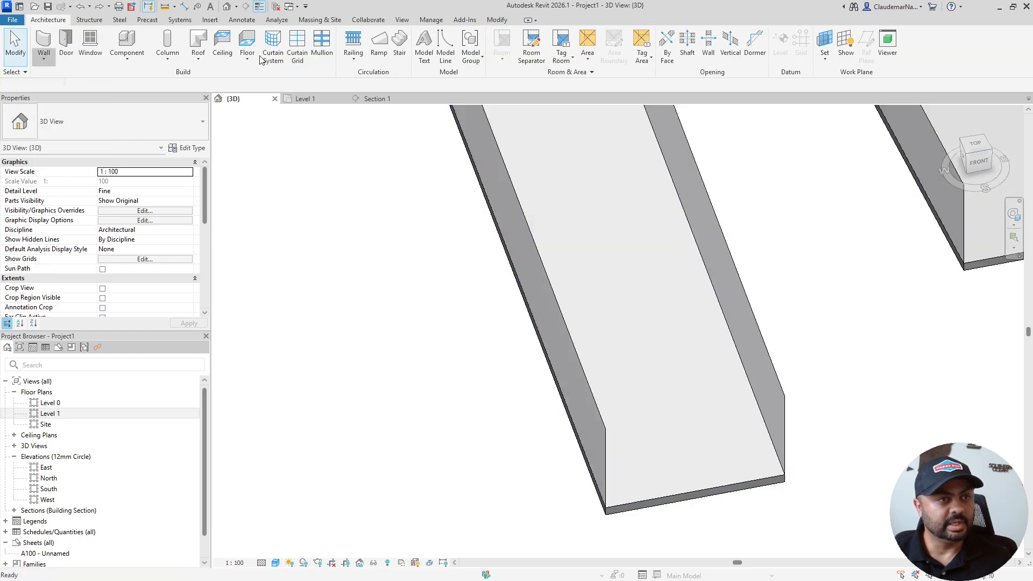
{"action": "left_click", "coordinate": [304, 90]}
{"action": "left_click", "coordinate": [312, 113]}
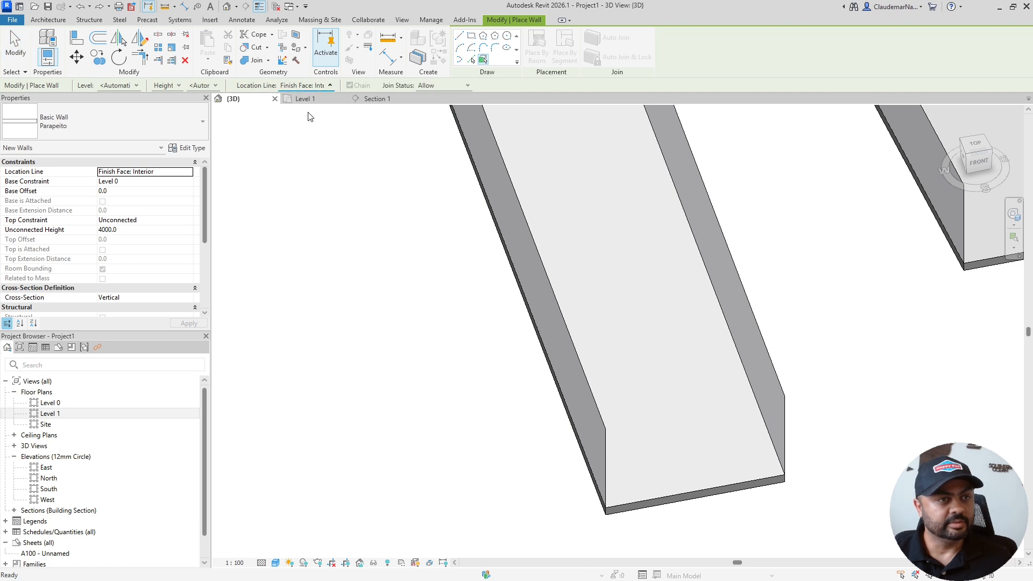
{"action": "scroll", "coordinate": [602, 419], "scroll_direction": "down", "scroll_amount": 3}
{"action": "scroll", "coordinate": [570, 289], "scroll_direction": "up", "scroll_amount": 5}
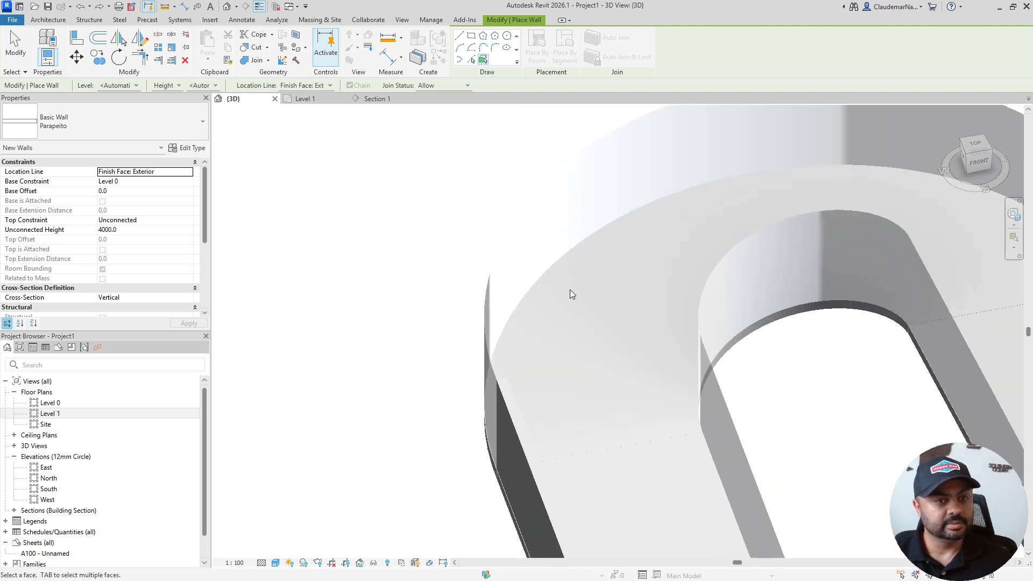
{"action": "left_click", "coordinate": [486, 295]}
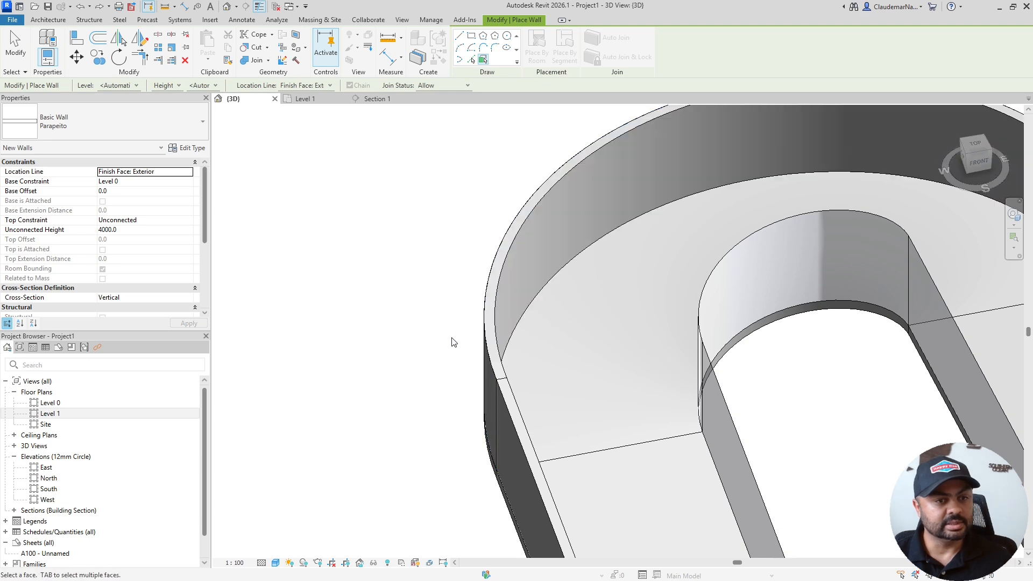
{"action": "scroll", "coordinate": [458, 373], "scroll_direction": "down", "scroll_amount": 3}
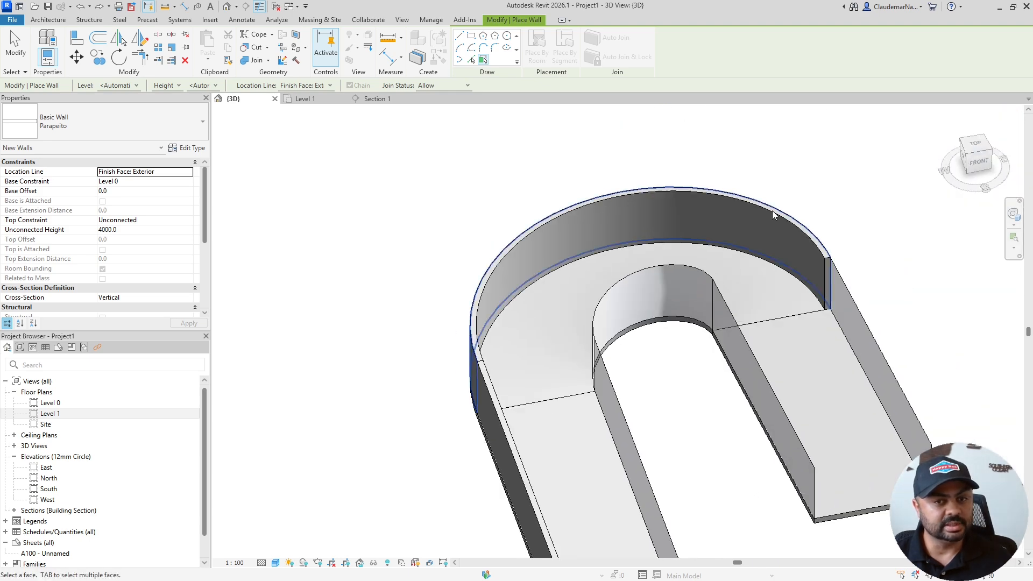
{"action": "scroll", "coordinate": [763, 260], "scroll_direction": "down", "scroll_amount": 1}
{"action": "key", "text": "Escape"}
{"action": "key", "text": "Escape"}
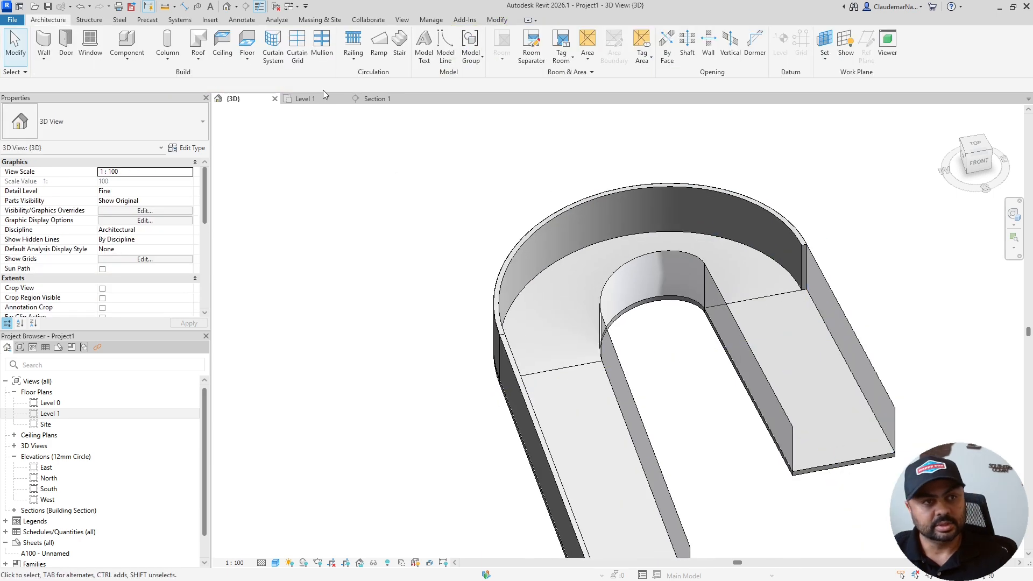
Place a Parapeito wall by face on the upper straight flight's outer mass face, with location line Finish Face: Exterior
{"action": "left_click", "coordinate": [42, 60]}
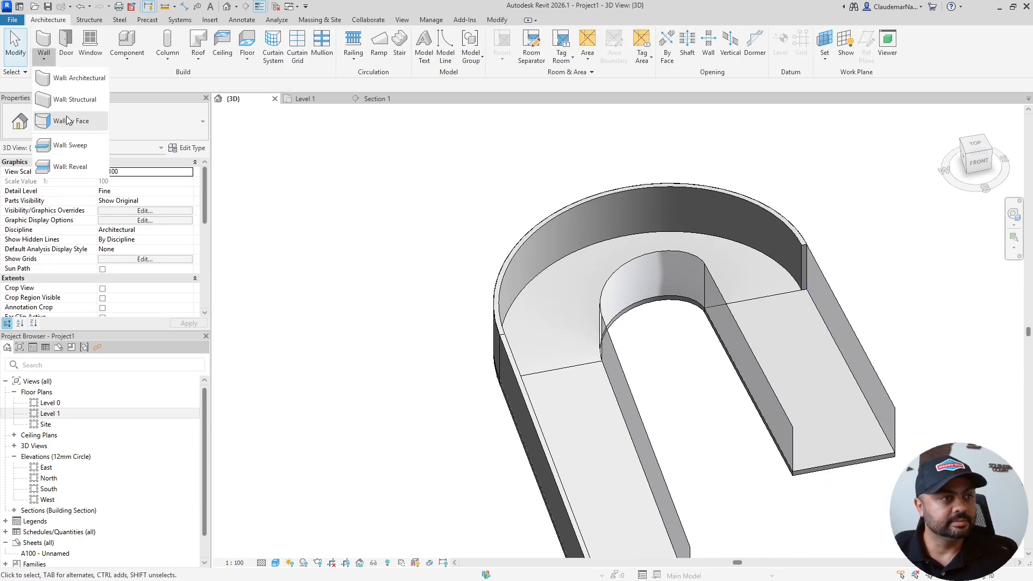
{"action": "left_click", "coordinate": [76, 79]}
{"action": "left_click", "coordinate": [307, 85]}
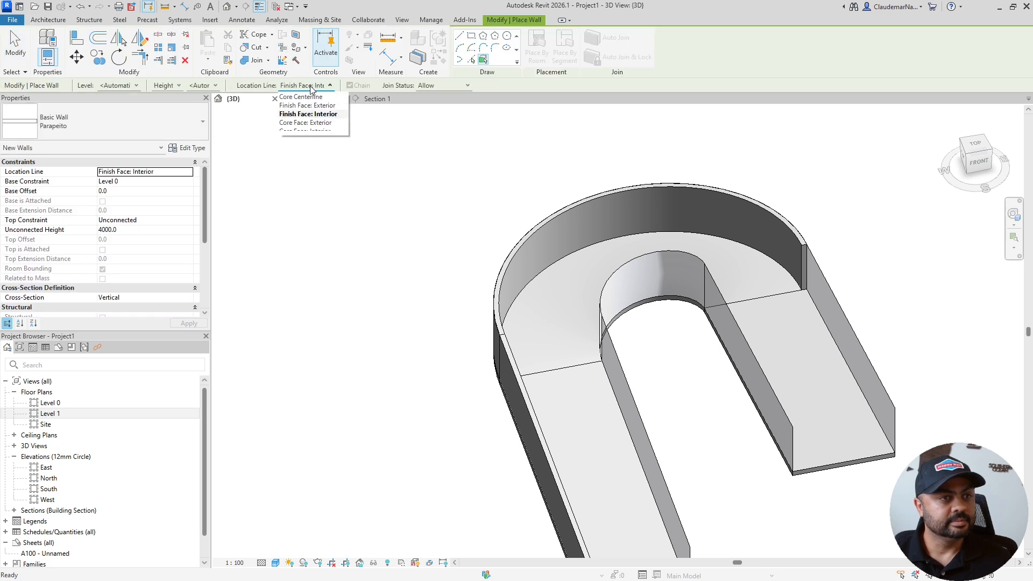
{"action": "left_click", "coordinate": [315, 113]}
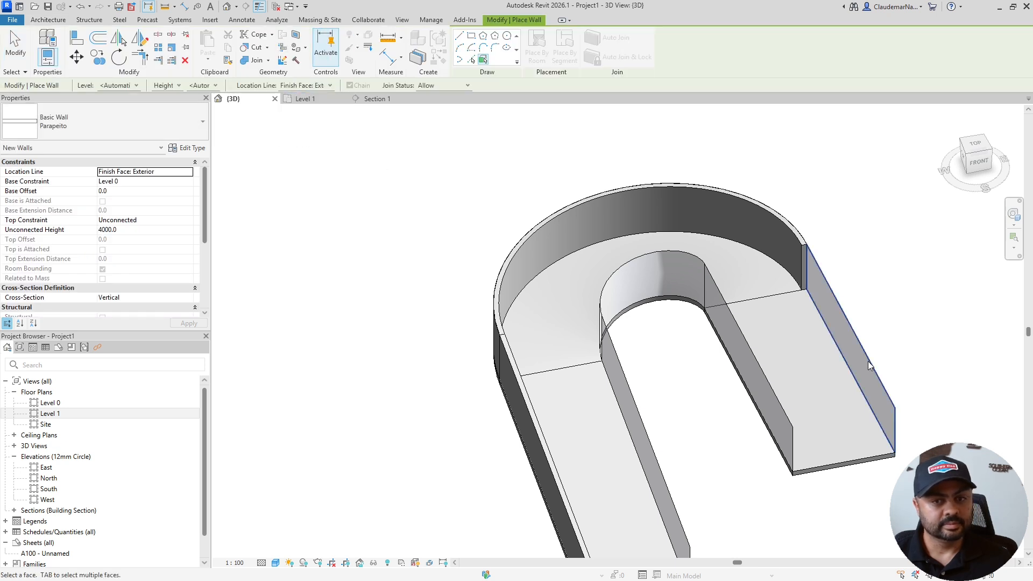
{"action": "scroll", "coordinate": [749, 323], "scroll_direction": "down", "scroll_amount": 2}
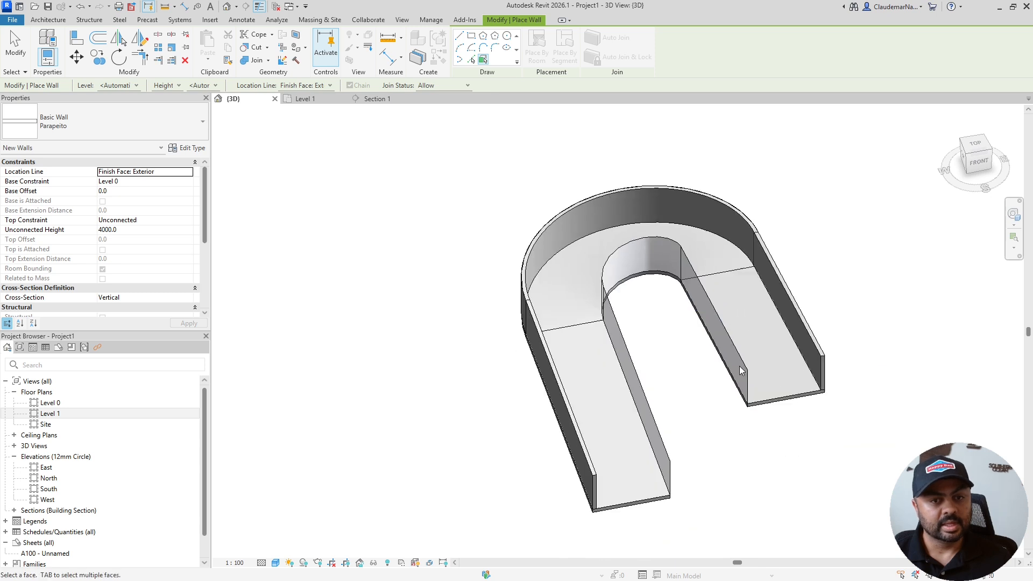
Place Parapeito walls on the three inner mass faces: upper straight flight, curve and lower straight flight
{"action": "left_click", "coordinate": [745, 363]}
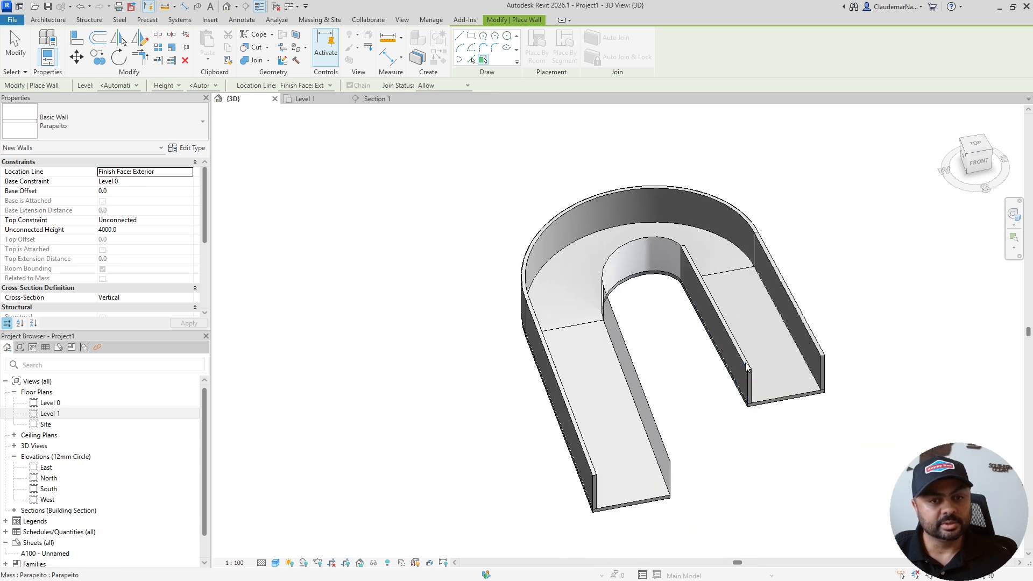
{"action": "left_click", "coordinate": [667, 243]}
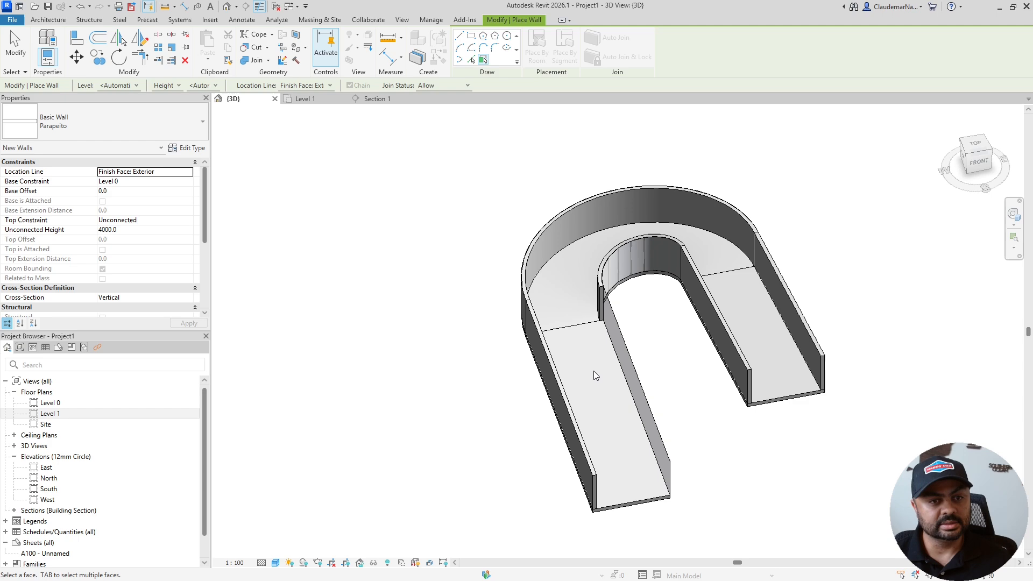
{"action": "left_click", "coordinate": [628, 362]}
{"action": "key", "text": "Escape"}
{"action": "key", "text": "Escape"}
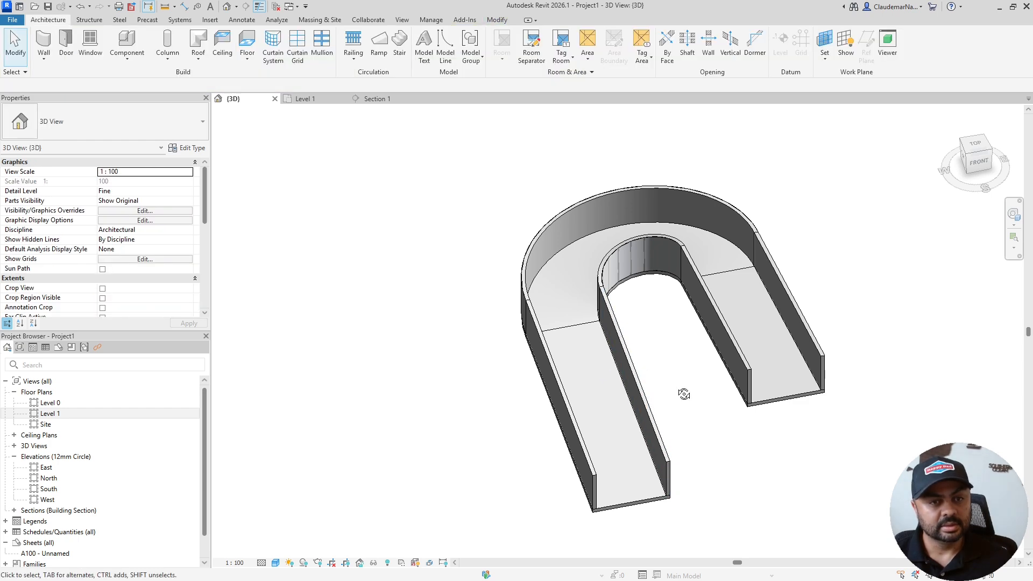
Select the whole ramp, filter the selection to the Mass category only, and delete the mass
{"action": "middle_click_drag", "start_coordinate": [684, 394], "coordinate": [678, 317], "text": "shift"}
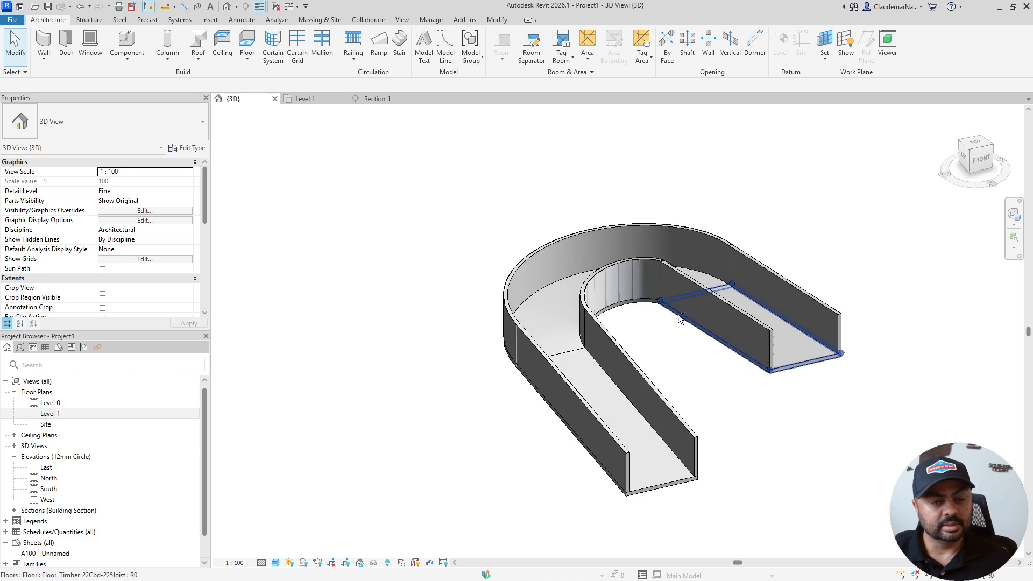
{"action": "scroll", "coordinate": [592, 326], "scroll_direction": "down", "scroll_amount": 3}
{"action": "left_click_drag", "start_coordinate": [414, 163], "coordinate": [794, 484]}
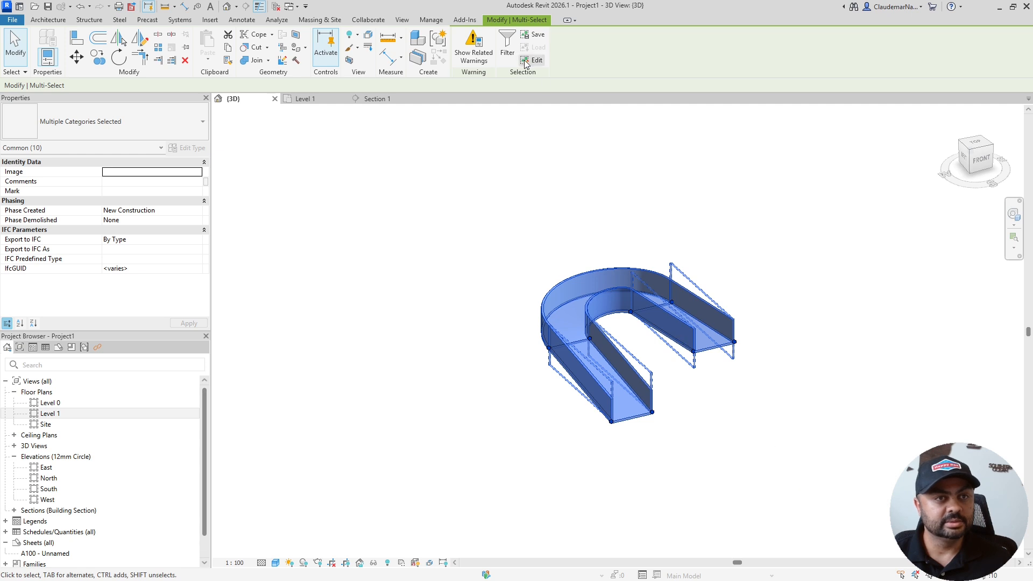
{"action": "left_click", "coordinate": [508, 47]}
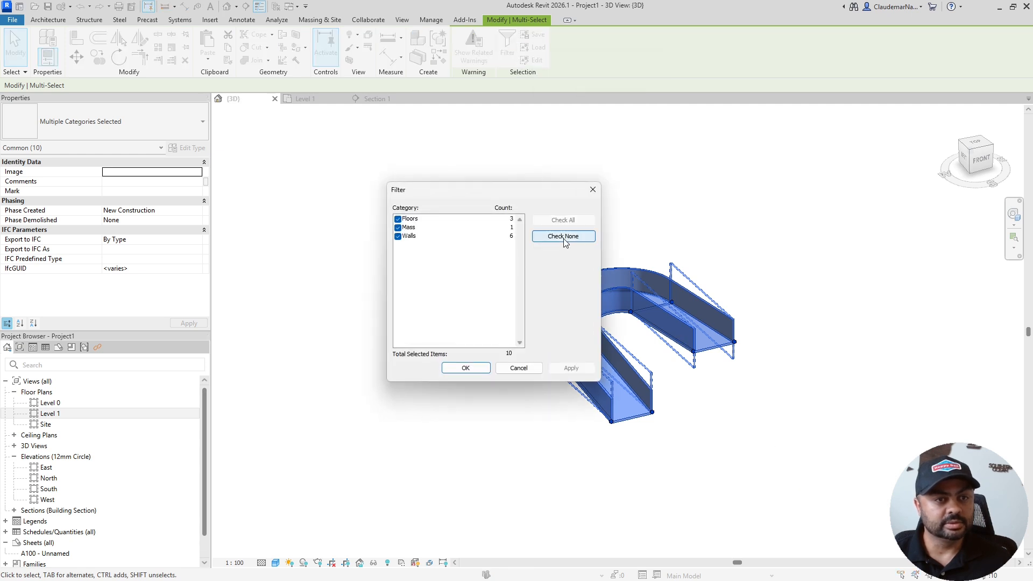
{"action": "left_click", "coordinate": [564, 237]}
{"action": "left_click", "coordinate": [402, 229]}
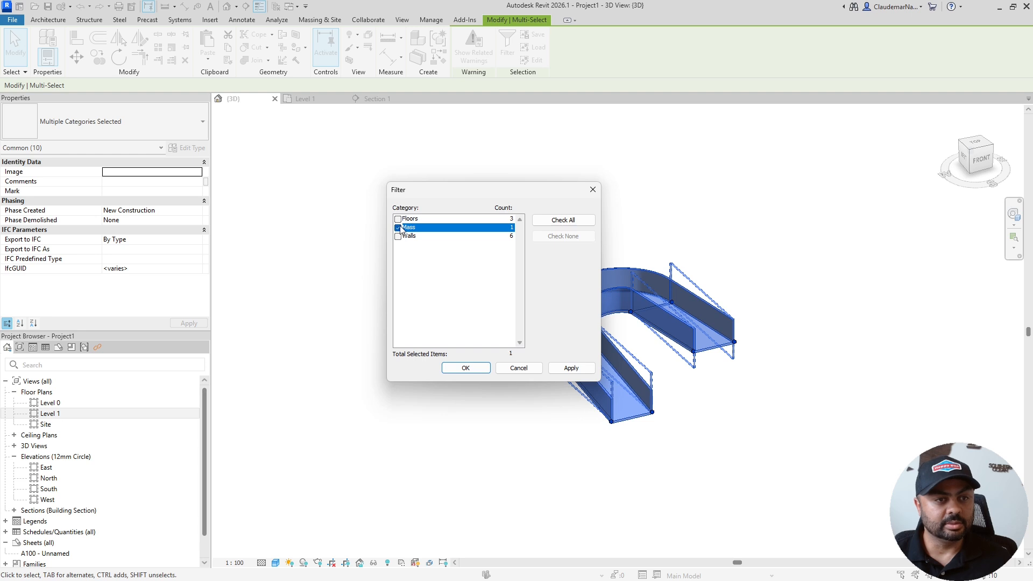
{"action": "left_click", "coordinate": [572, 368]}
{"action": "left_click", "coordinate": [467, 368]}
{"action": "left_click", "coordinate": [468, 355]}
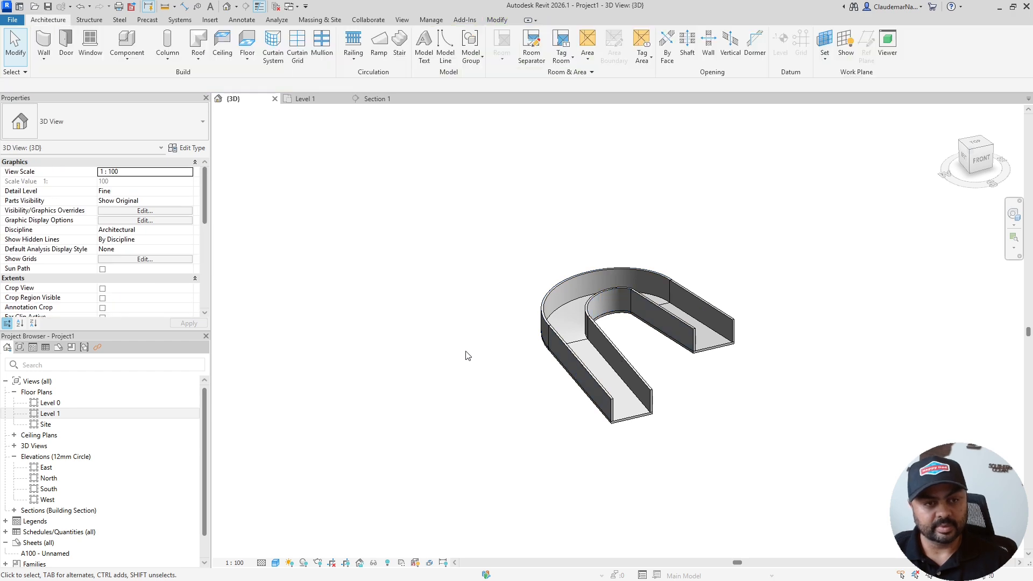
Examine the finished straight and curved parapet walls individually and from different angles around the ramp
{"action": "scroll", "coordinate": [629, 379], "scroll_direction": "up", "scroll_amount": 2}
{"action": "left_click", "coordinate": [648, 382]}
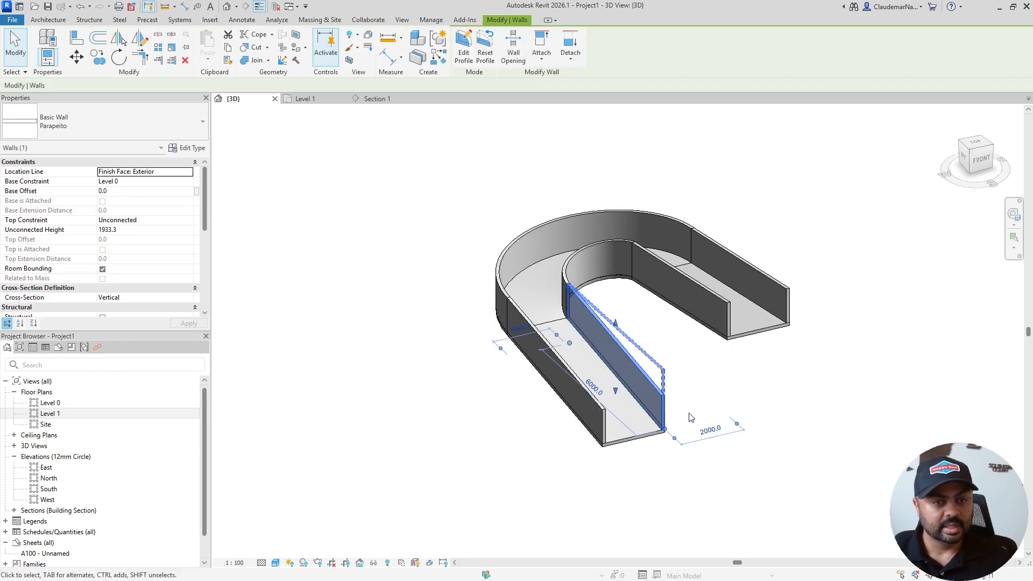
{"action": "middle_click_drag", "start_coordinate": [692, 418], "coordinate": [623, 438], "text": "shift"}
{"action": "left_click", "coordinate": [654, 265]}
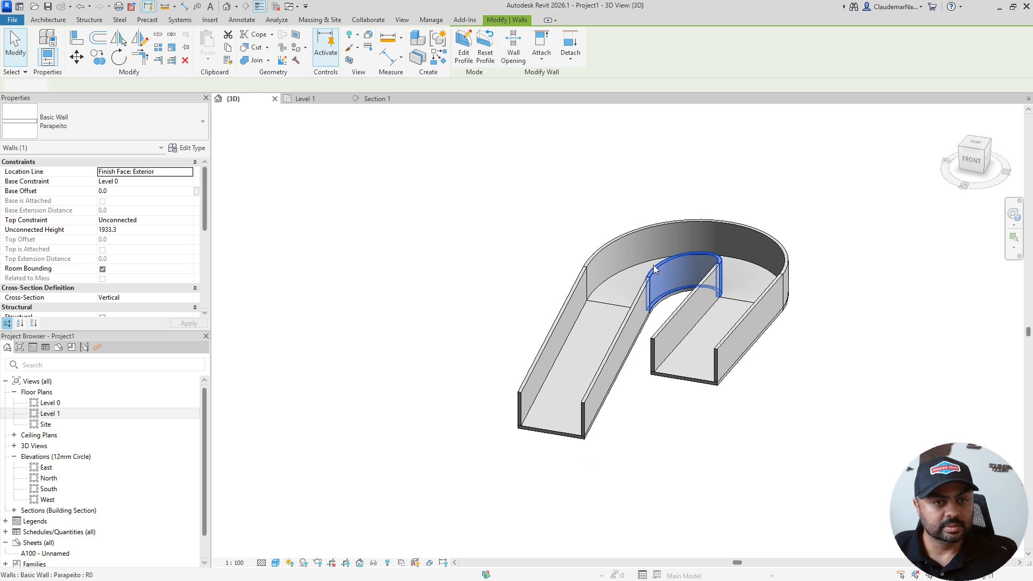
{"action": "left_click", "coordinate": [671, 319]}
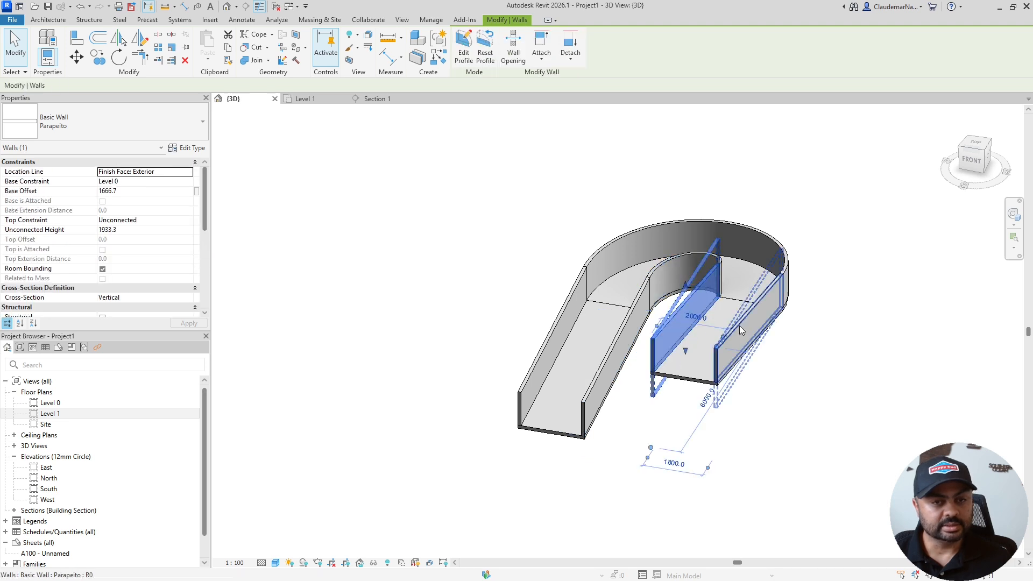
{"action": "left_click", "coordinate": [569, 310]}
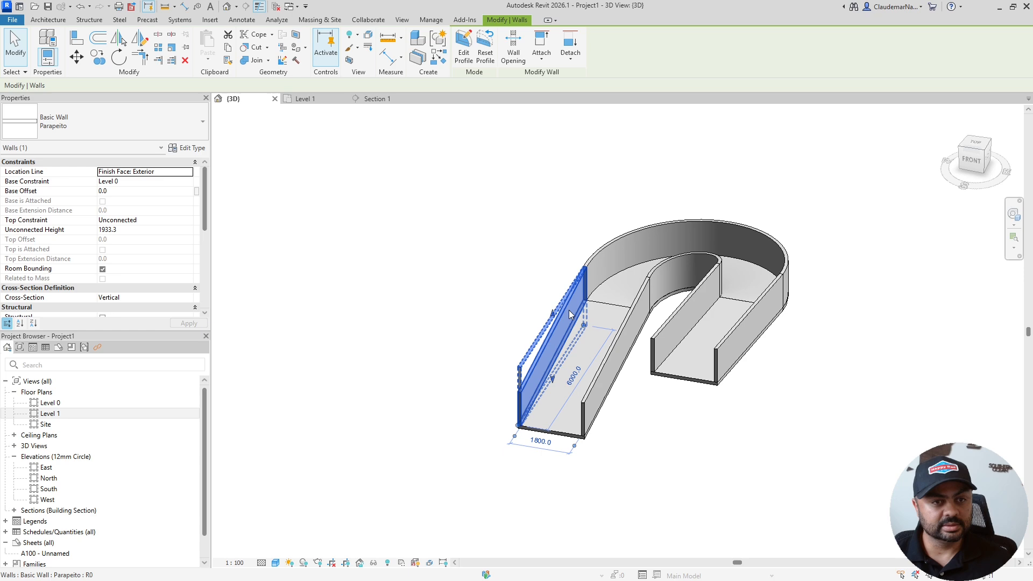
{"action": "left_click", "coordinate": [602, 364]}
{"action": "left_click", "coordinate": [657, 265]}
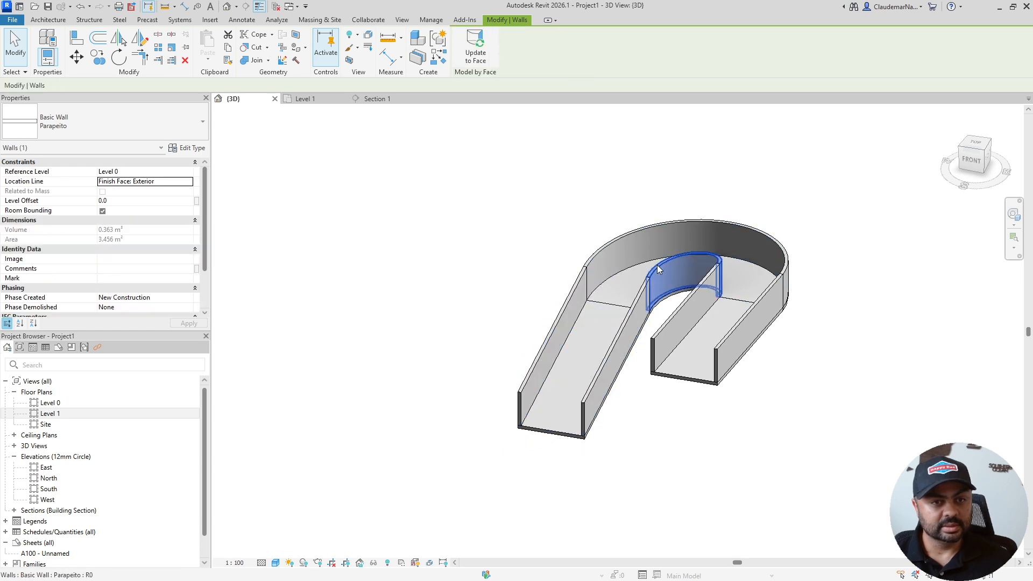
{"action": "left_click", "coordinate": [673, 336]}
{"action": "middle_click_drag", "start_coordinate": [699, 371], "coordinate": [802, 414], "text": "shift"}
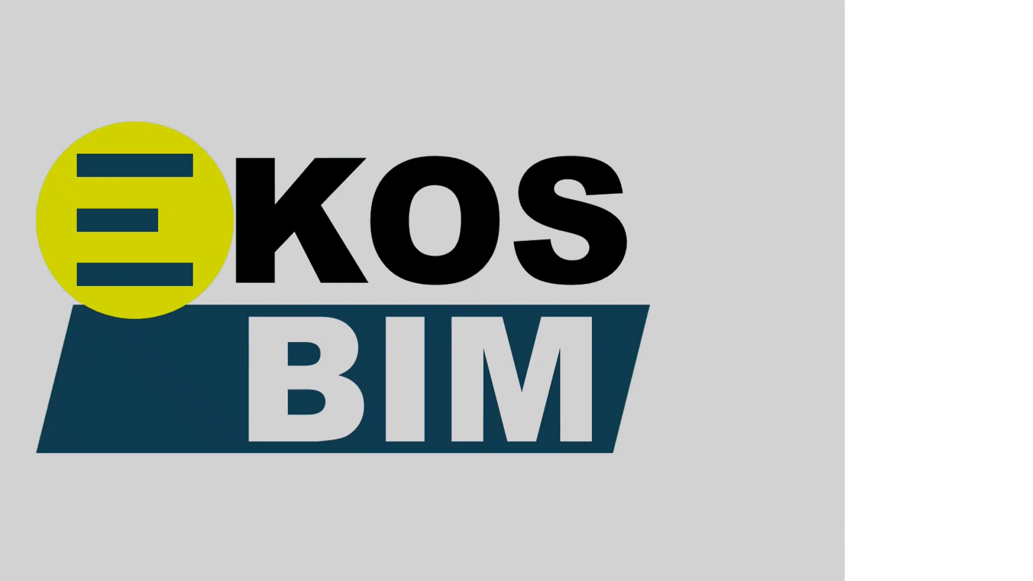